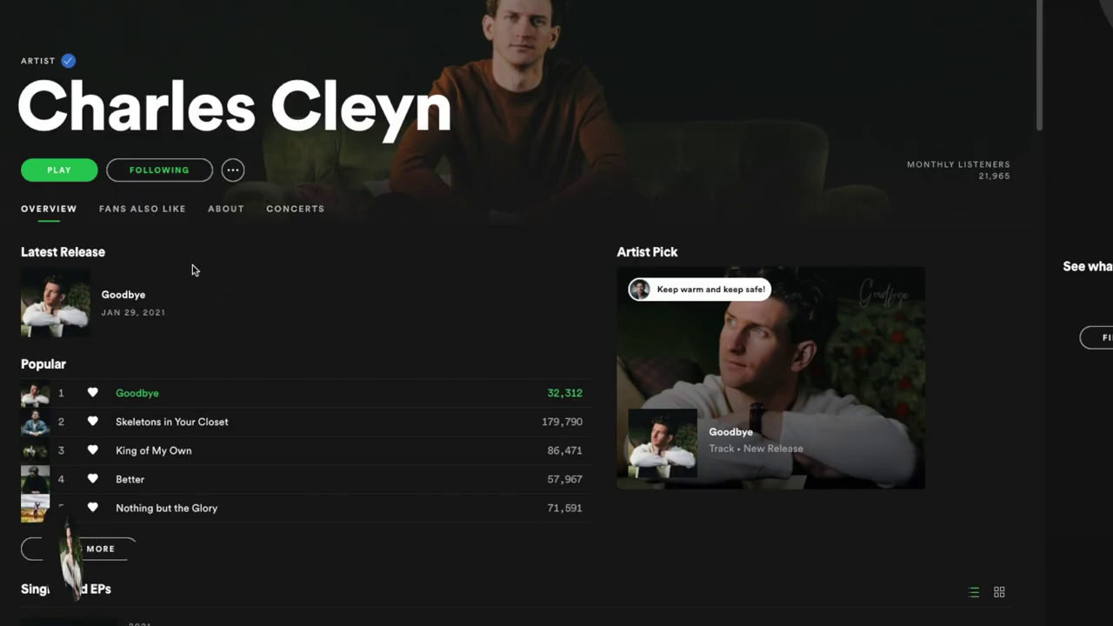
Step through the four tracks, then select the Steinway Grand Piano track.
scroll(6, 297, "down", 3)
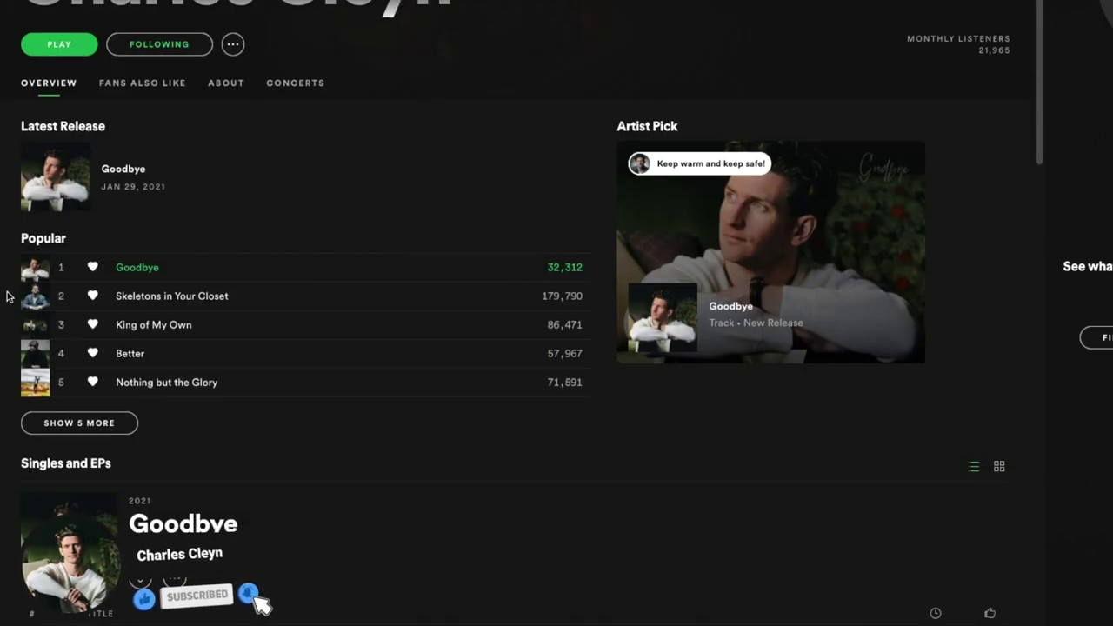
scroll(6, 298, "up", 1)
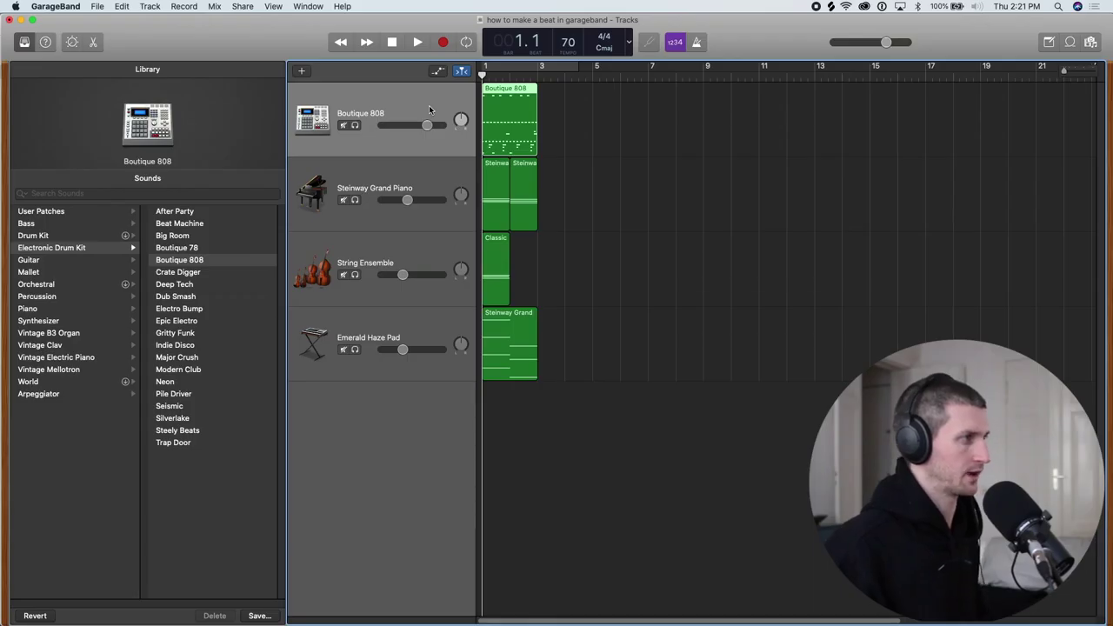
key("Down")
key("Down")
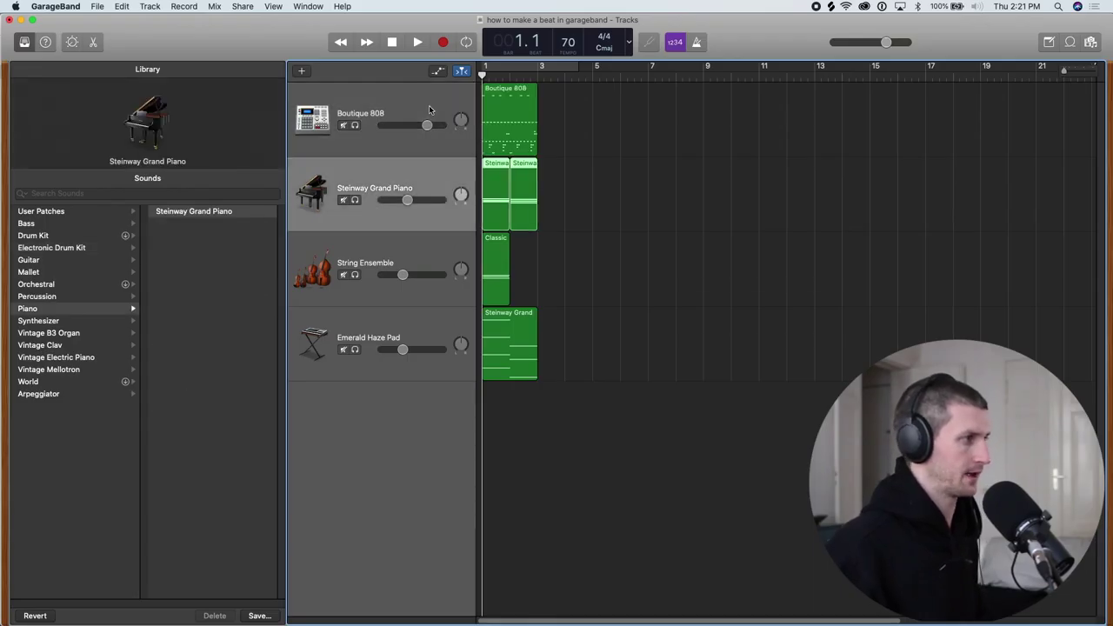
key("Down")
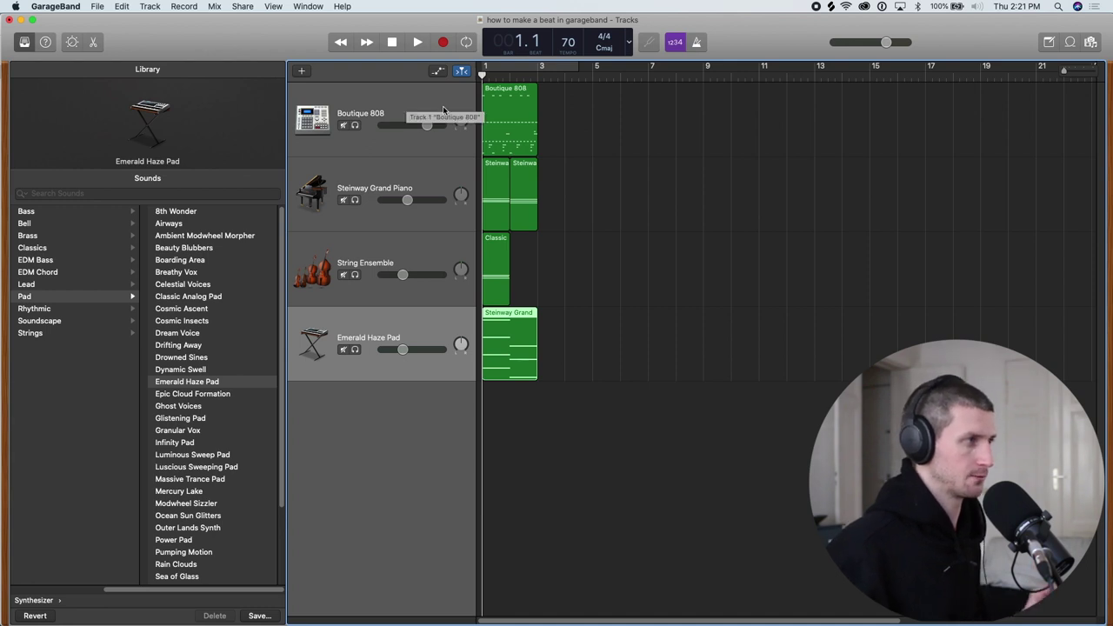
left_click(412, 171)
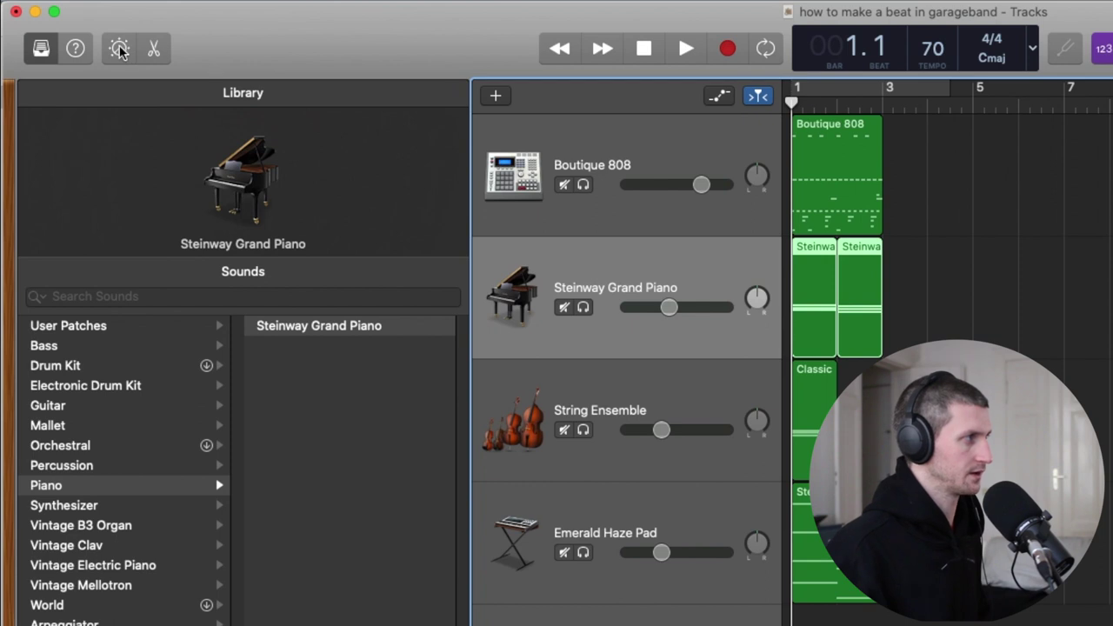
Show Smart Controls, briefly switching to the piano roll editor and back.
left_click(119, 50)
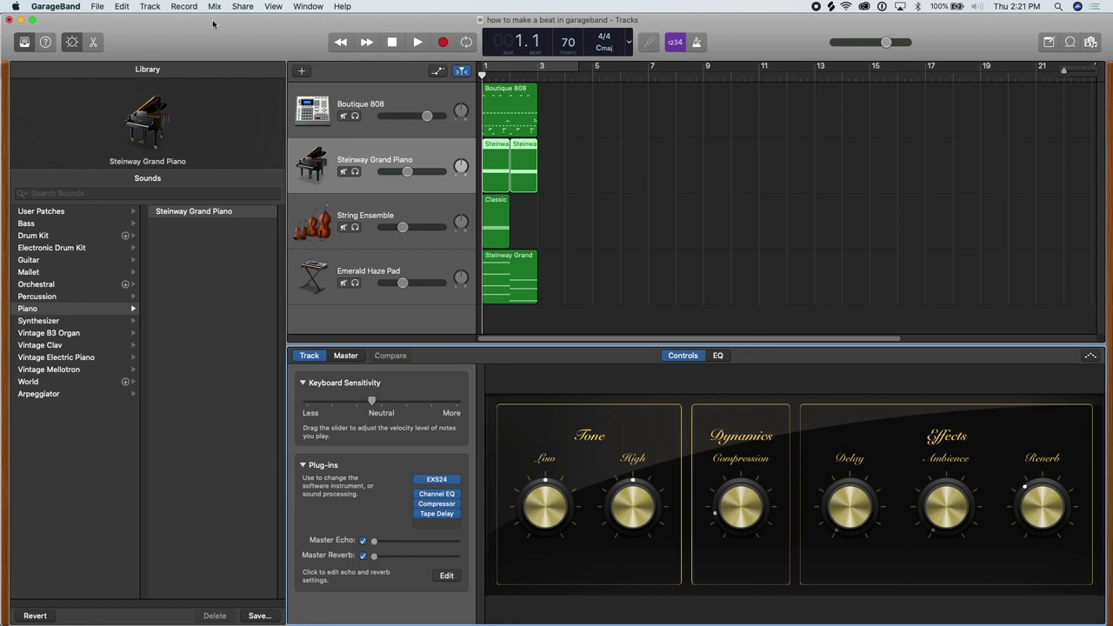
left_click(99, 45)
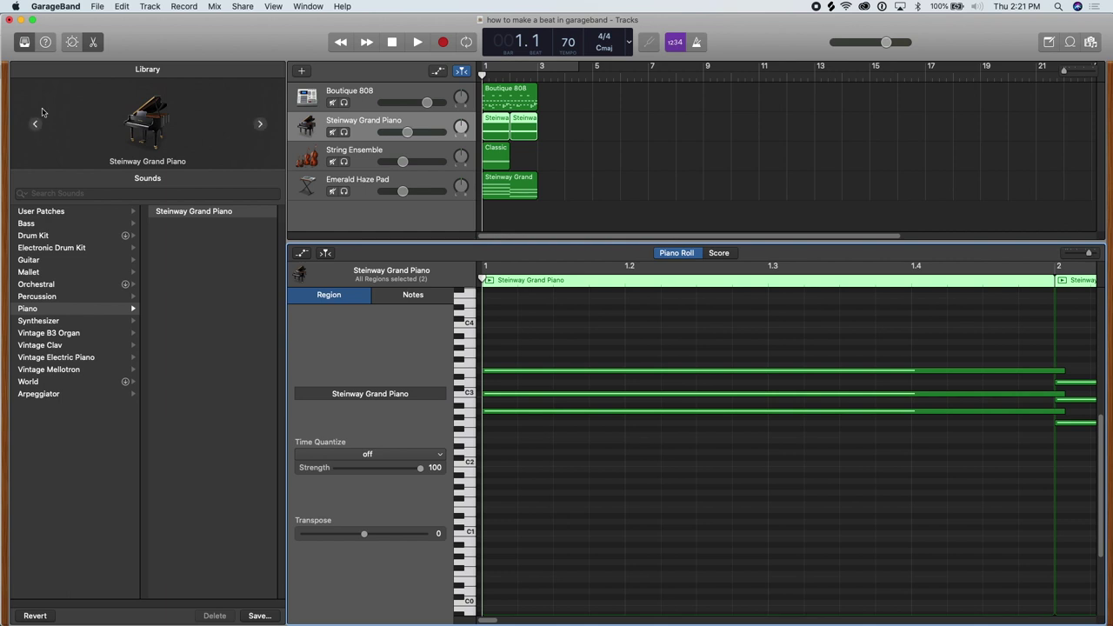
left_click(72, 42)
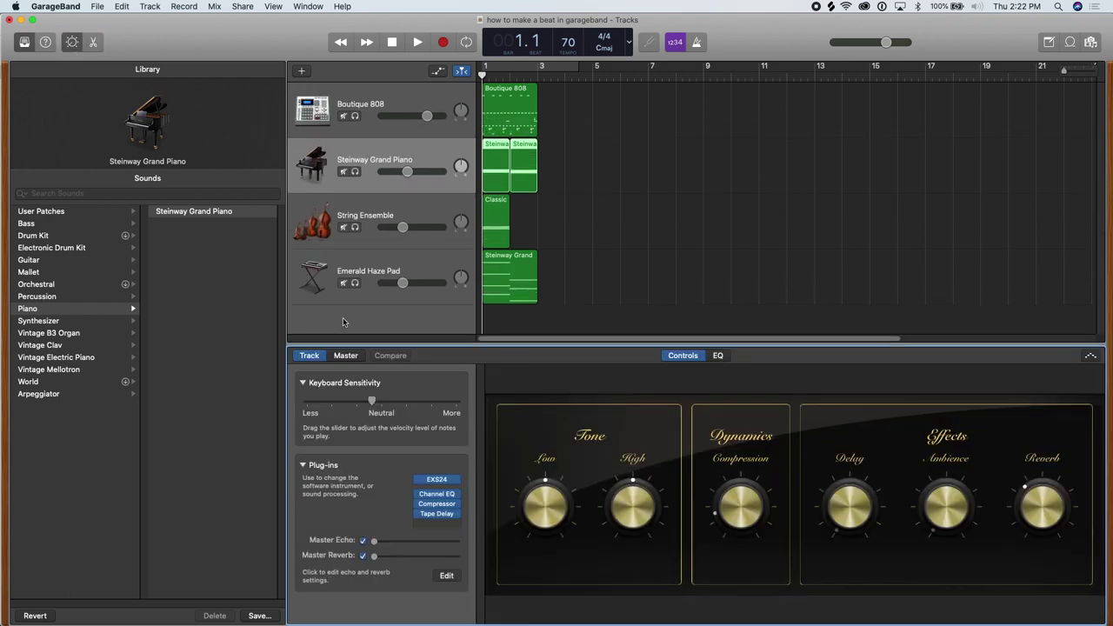
Preview String Ensemble, Emerald Haze Pad and Boutique 808 controls, ending on Steinway Grand Piano.
left_click(425, 206)
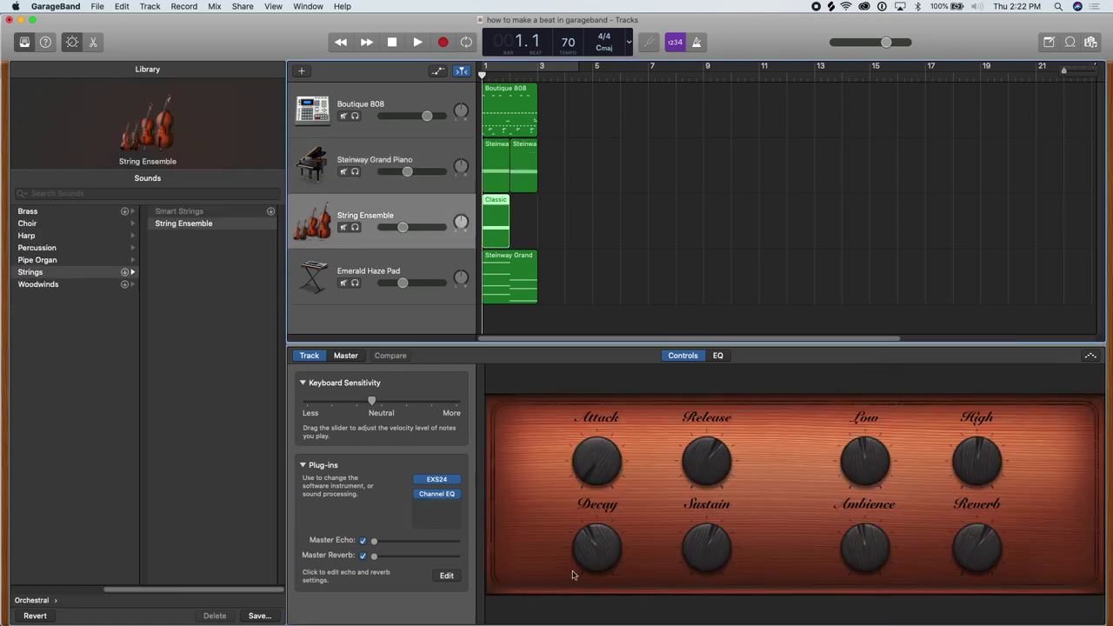
left_click(423, 273)
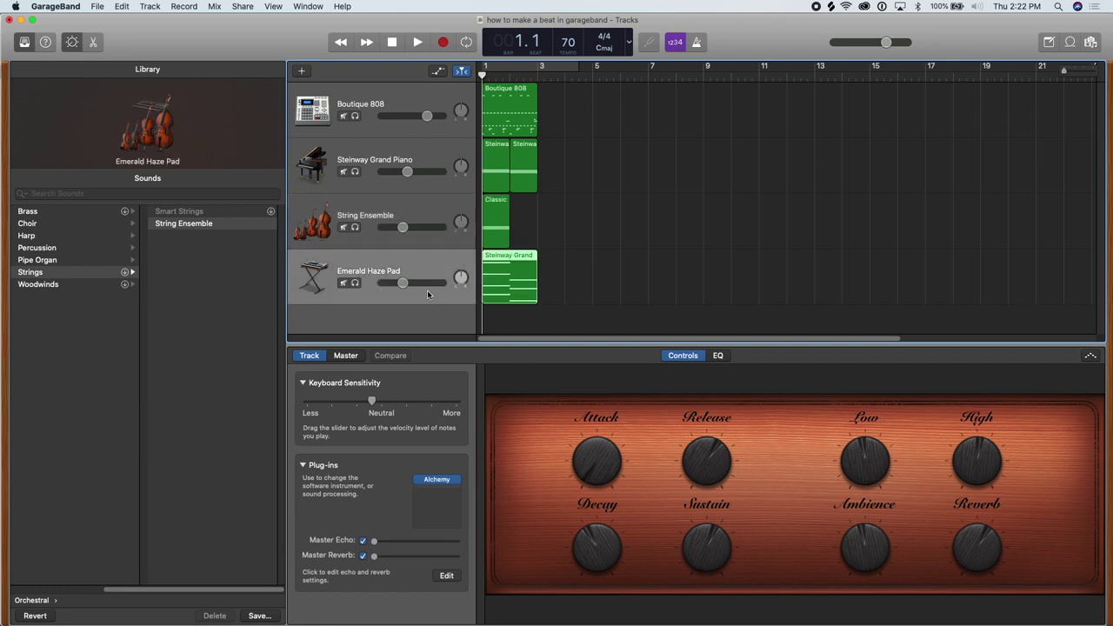
left_click(402, 100)
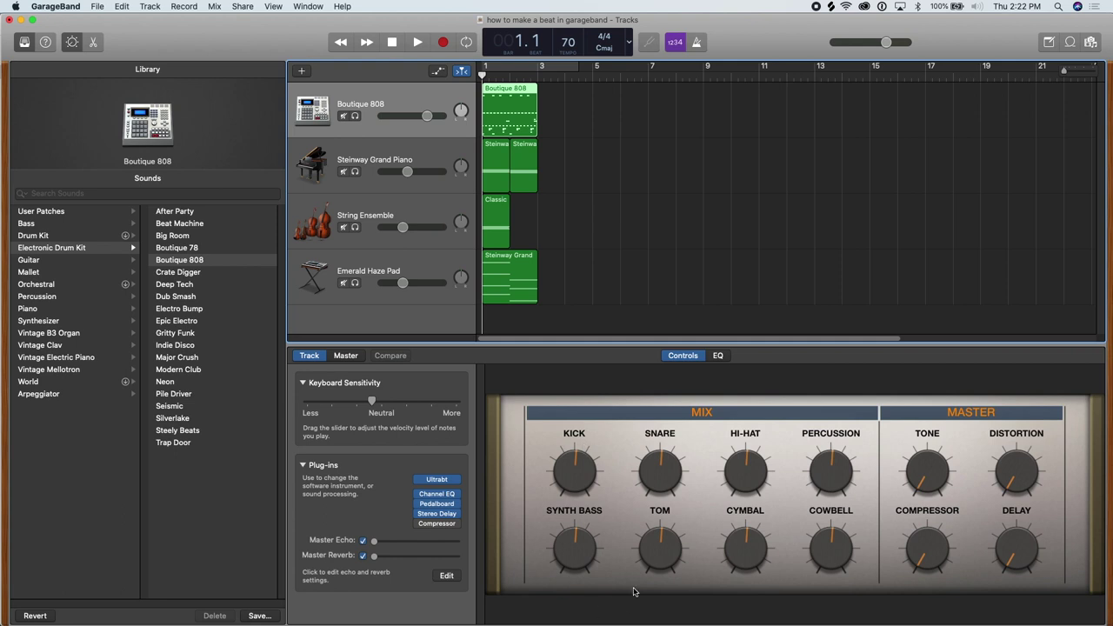
left_click(429, 156)
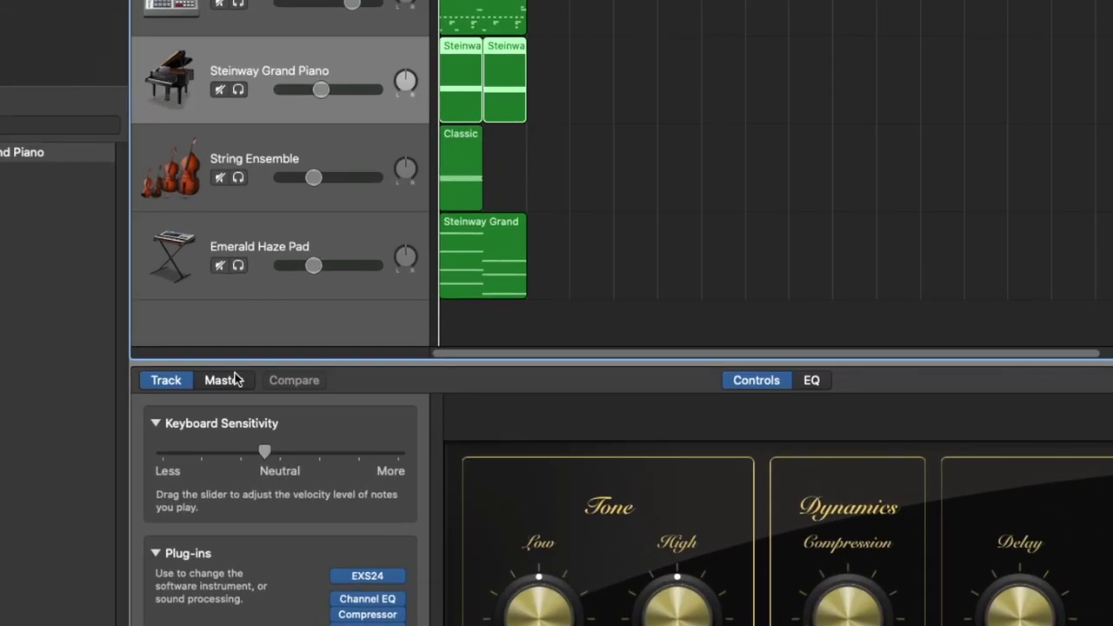
left_click(338, 153)
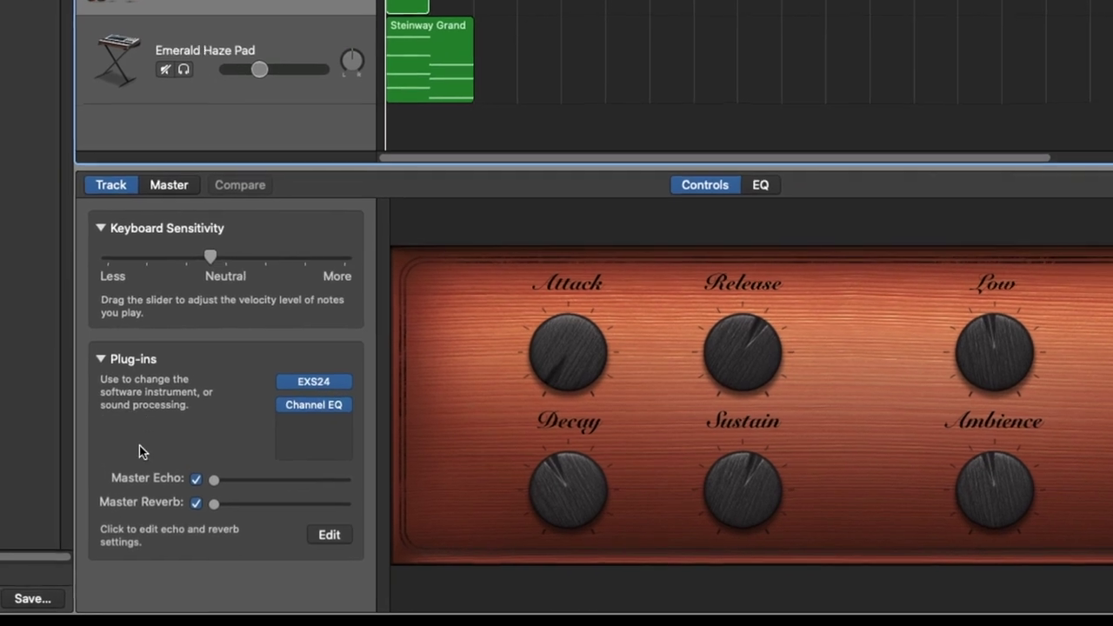
left_click(118, 367)
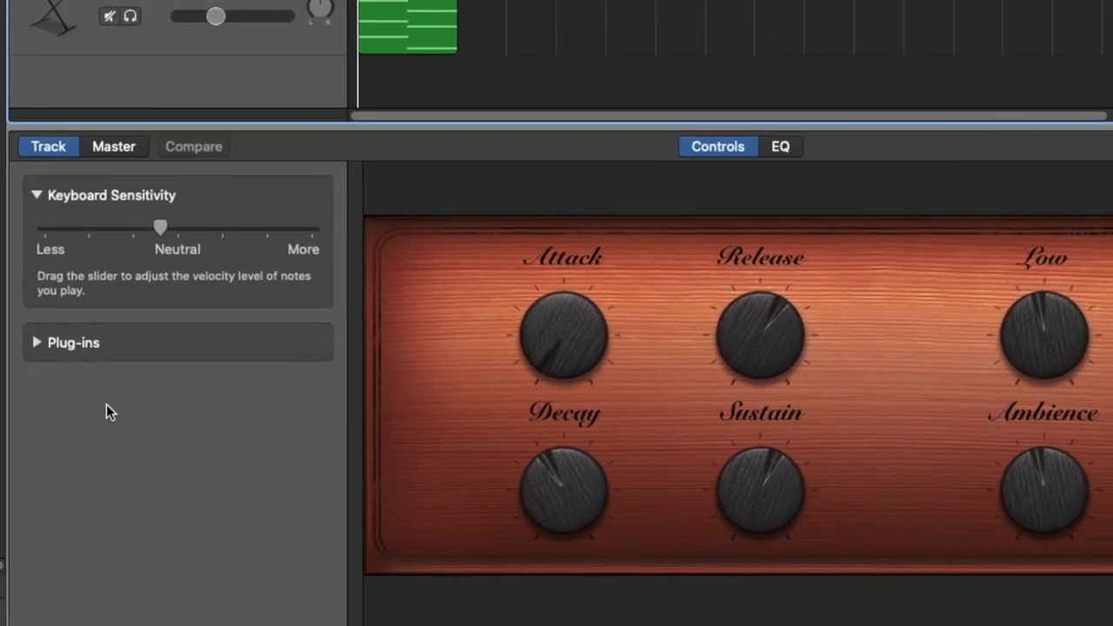
left_click(51, 344)
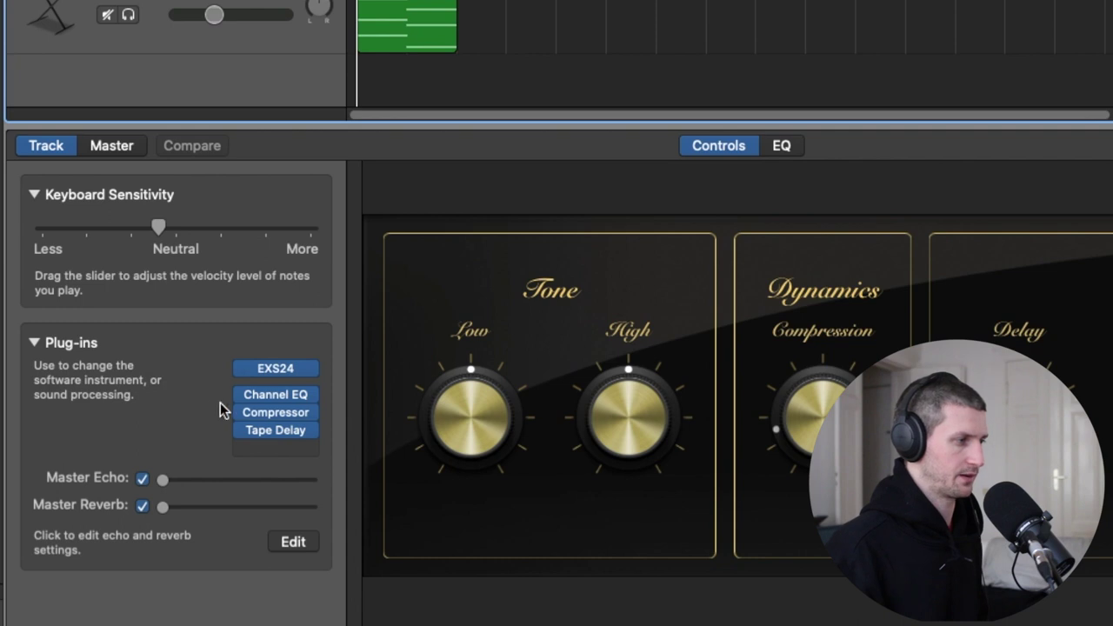
mouse_move(316, 391)
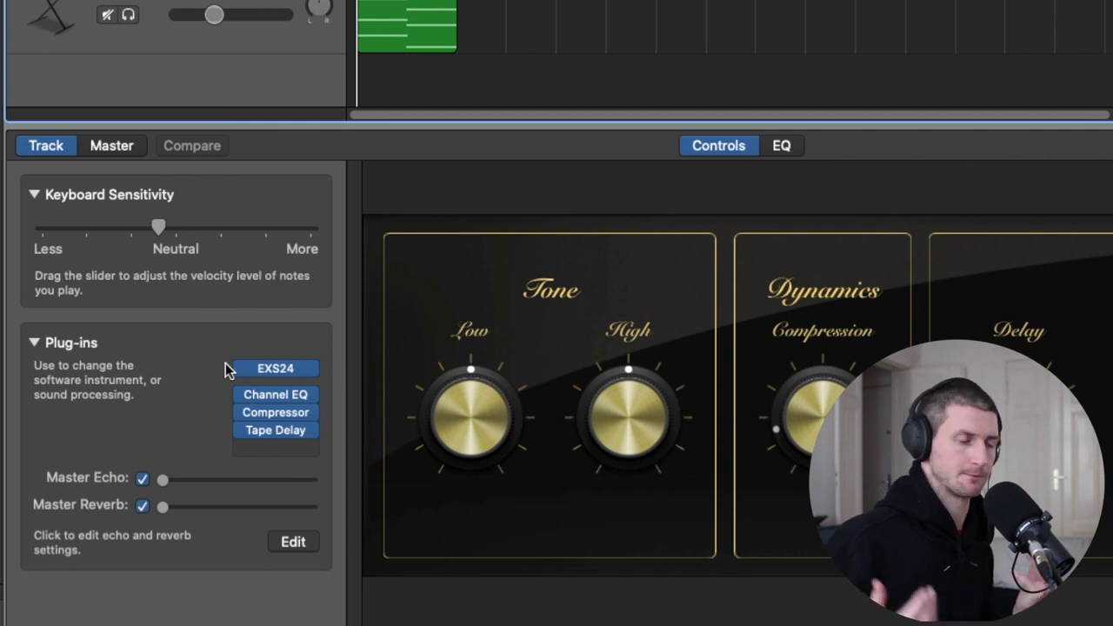
Swap the EXS24 instrument for AU Instruments > Arturia > Jun-6 V in stereo.
left_click(310, 374)
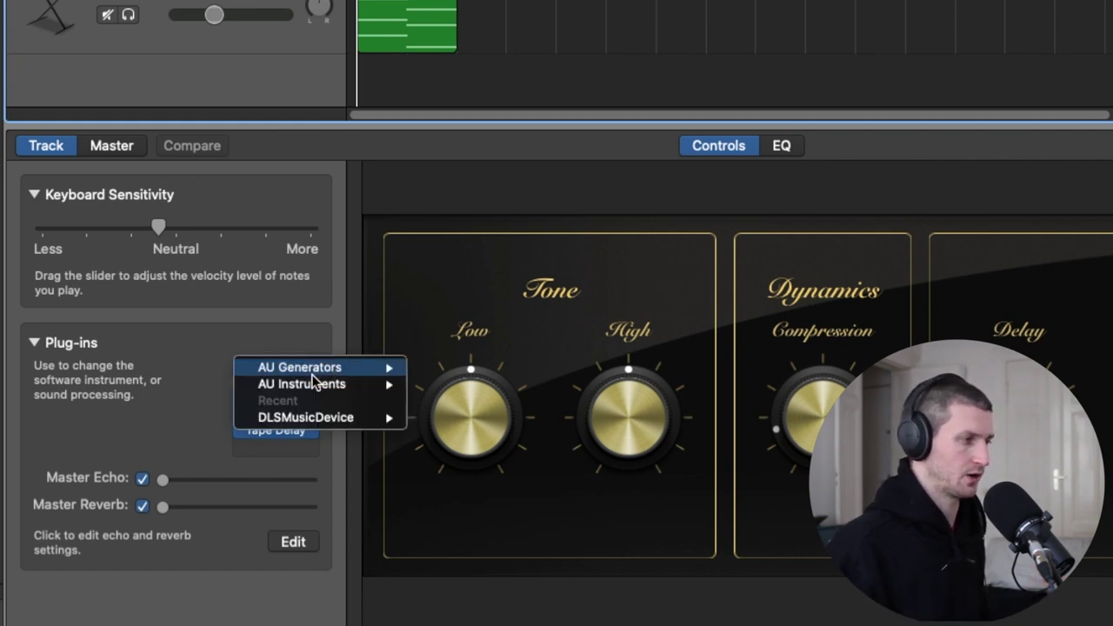
mouse_move(311, 375)
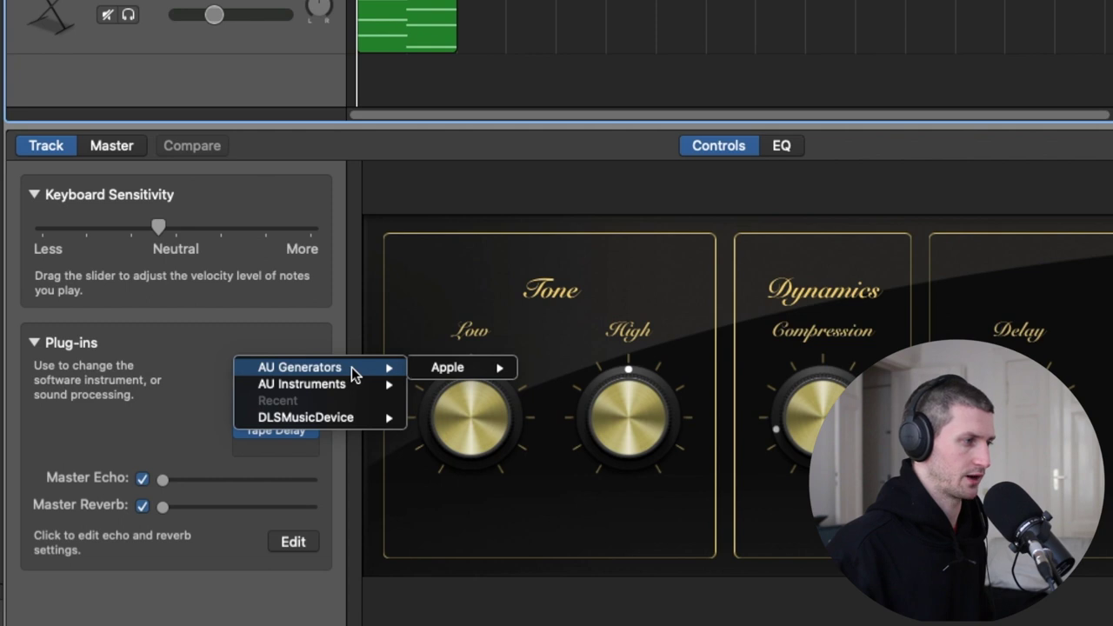
mouse_move(339, 393)
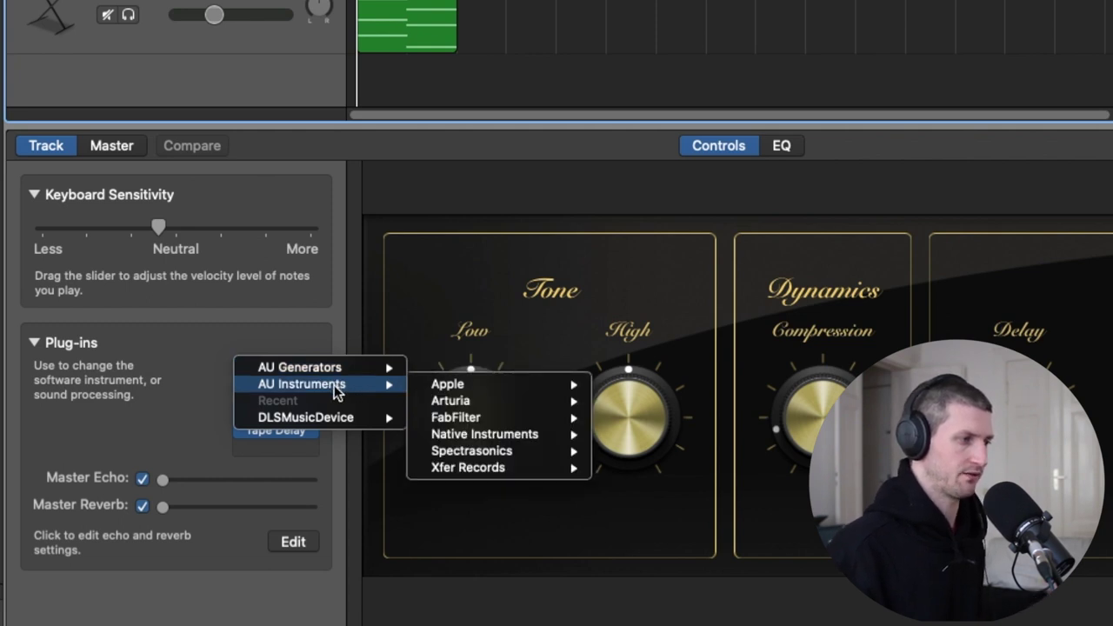
mouse_move(504, 398)
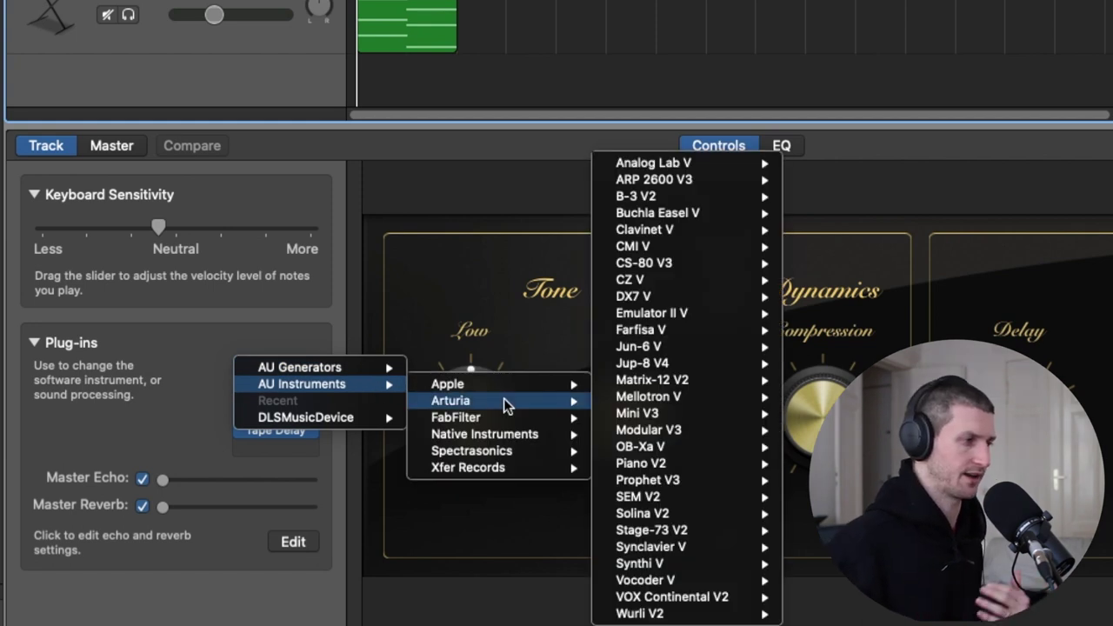
mouse_move(664, 348)
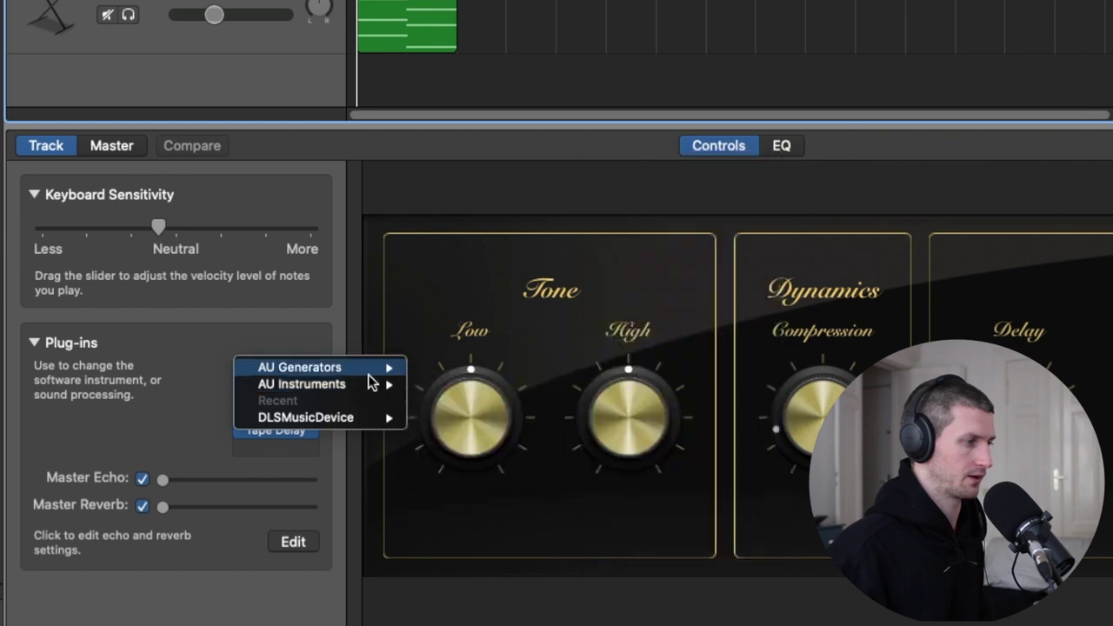
mouse_move(450, 400)
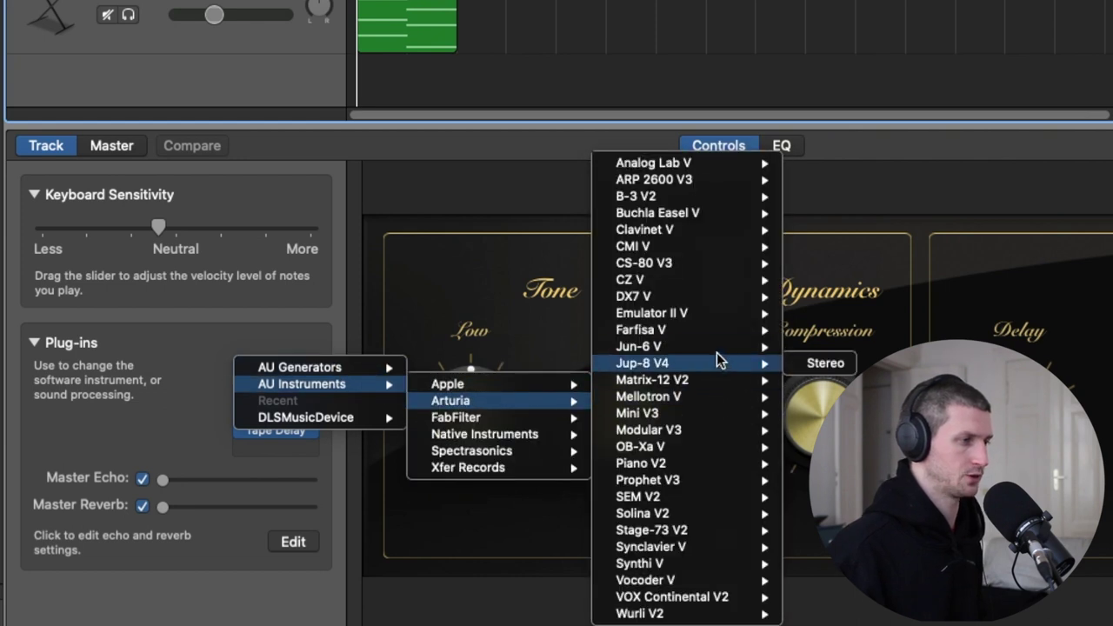
left_click(816, 341)
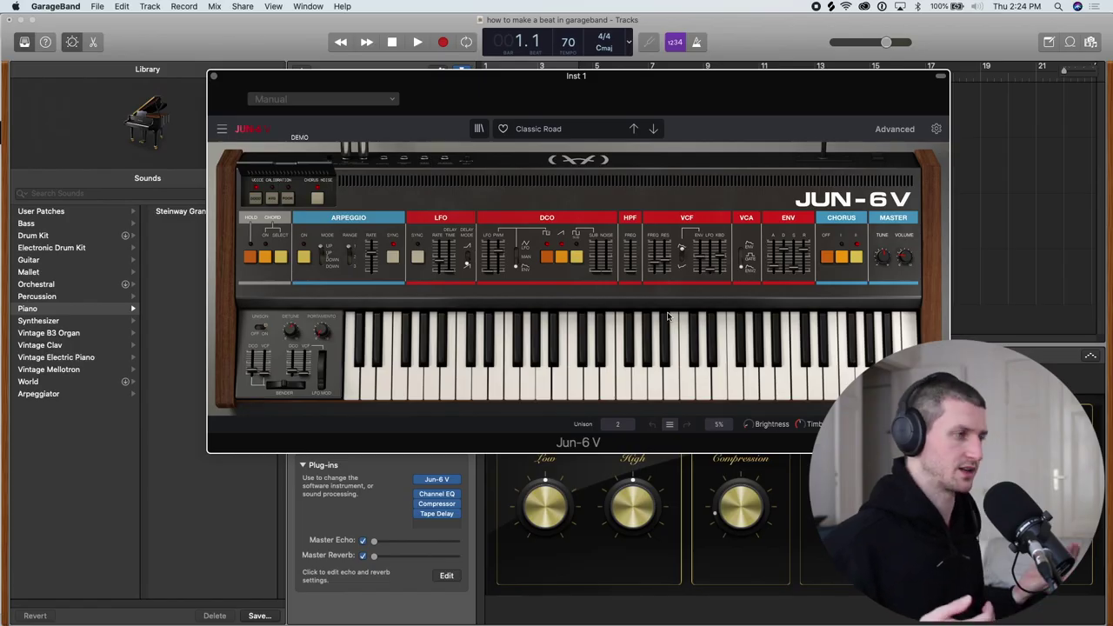
Close the Jun-6 V window and briefly bypass, then re-enable, Channel EQ and Tape Delay.
left_click(214, 78)
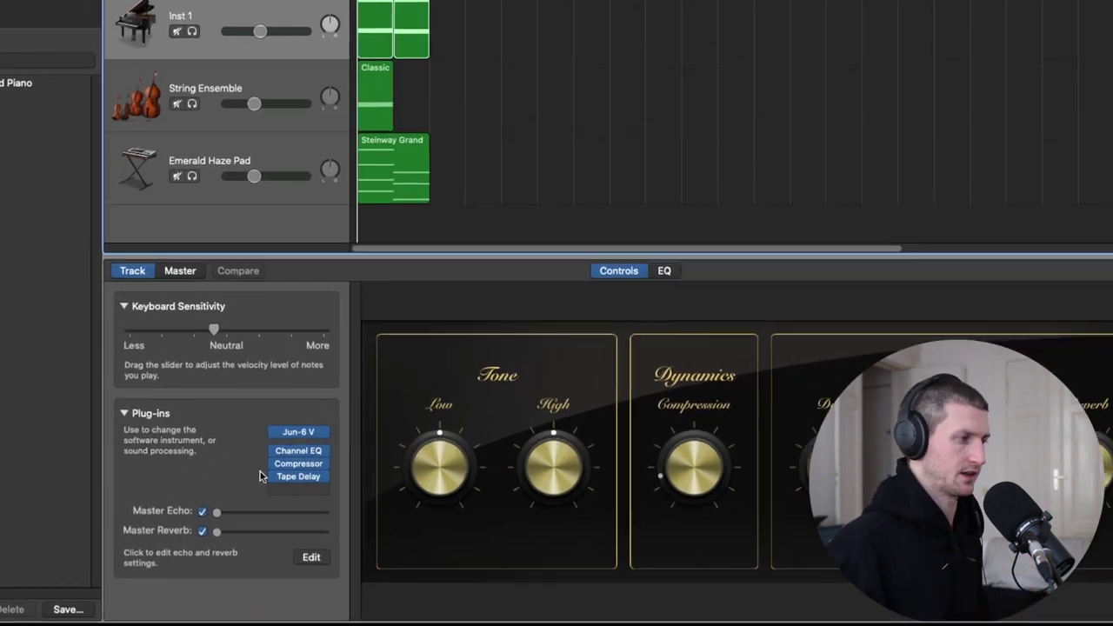
mouse_move(428, 505)
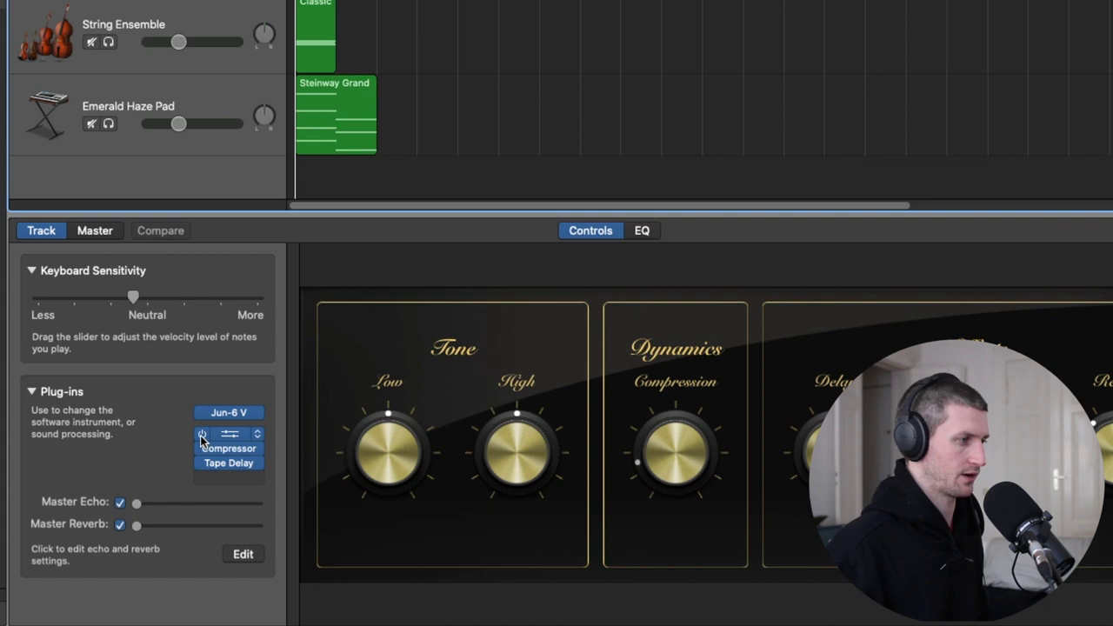
left_click(202, 435)
left_click(202, 463)
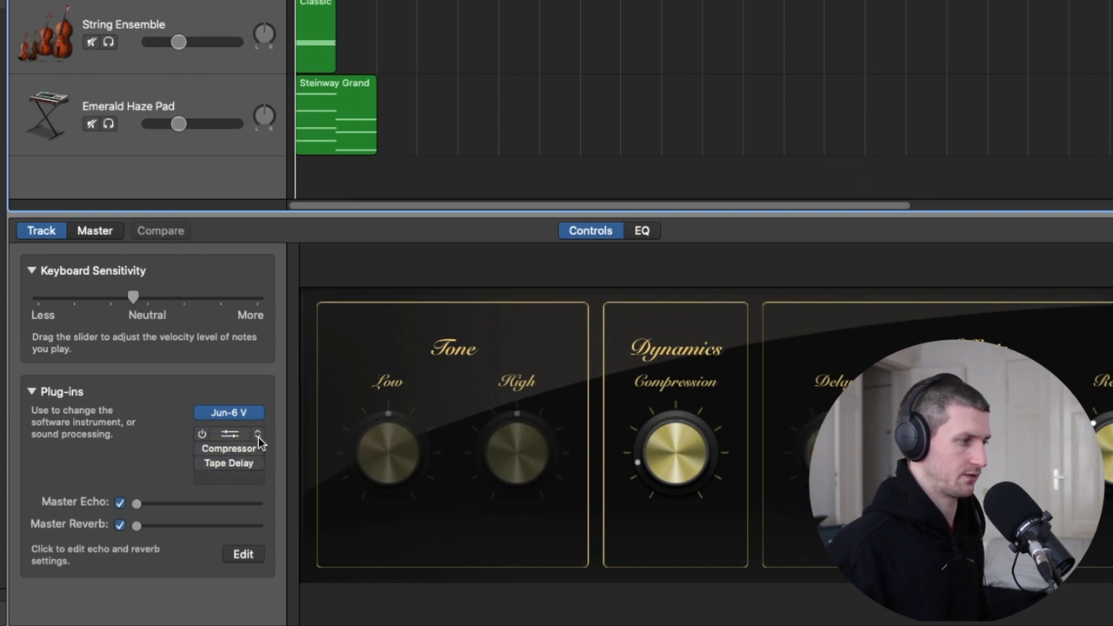
left_click(202, 463)
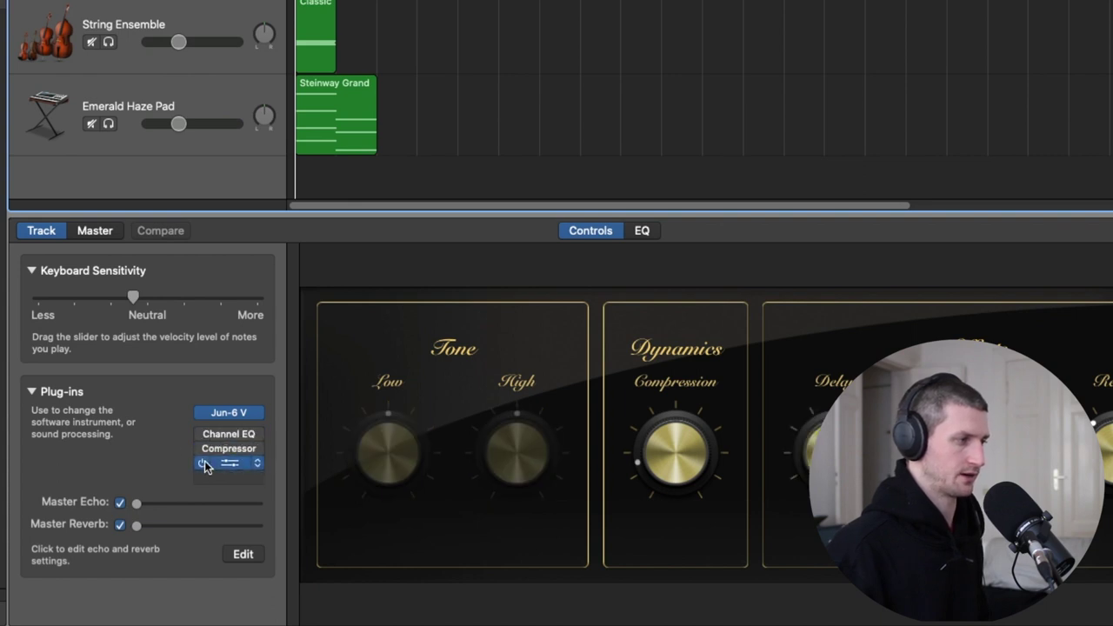
left_click(202, 434)
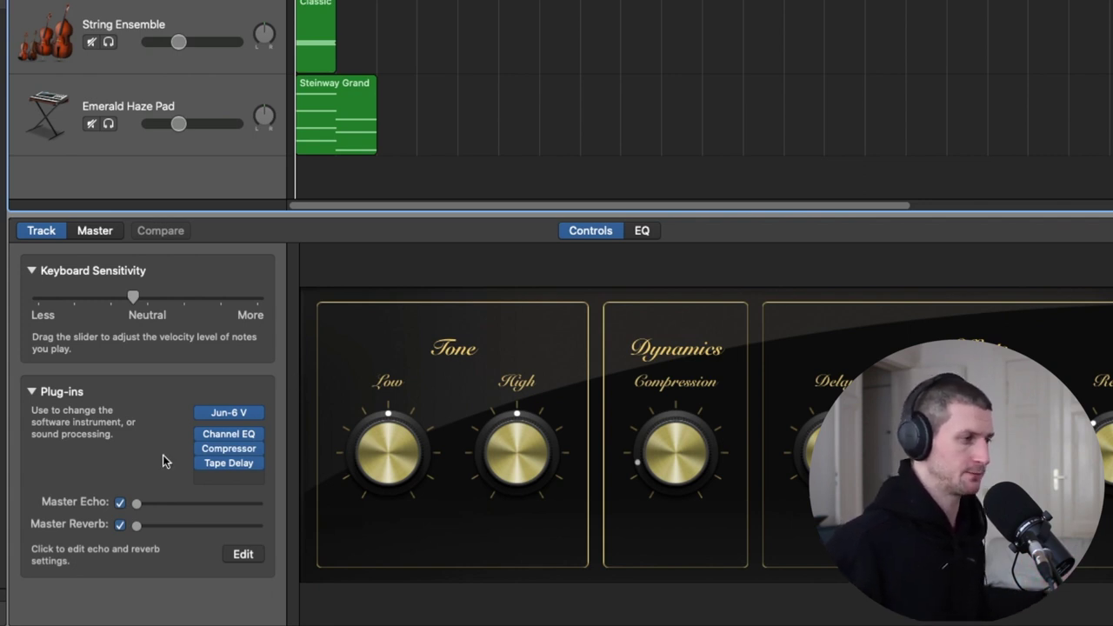
Set the Channel EQ and Compressor slots to No Plug-in.
mouse_move(264, 433)
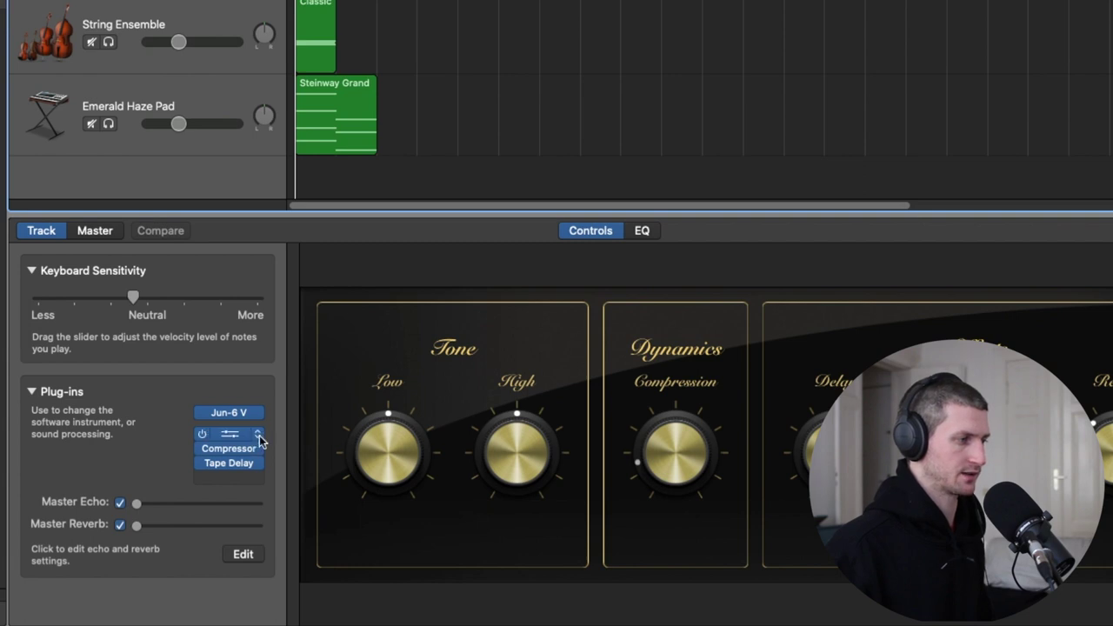
left_click(258, 434)
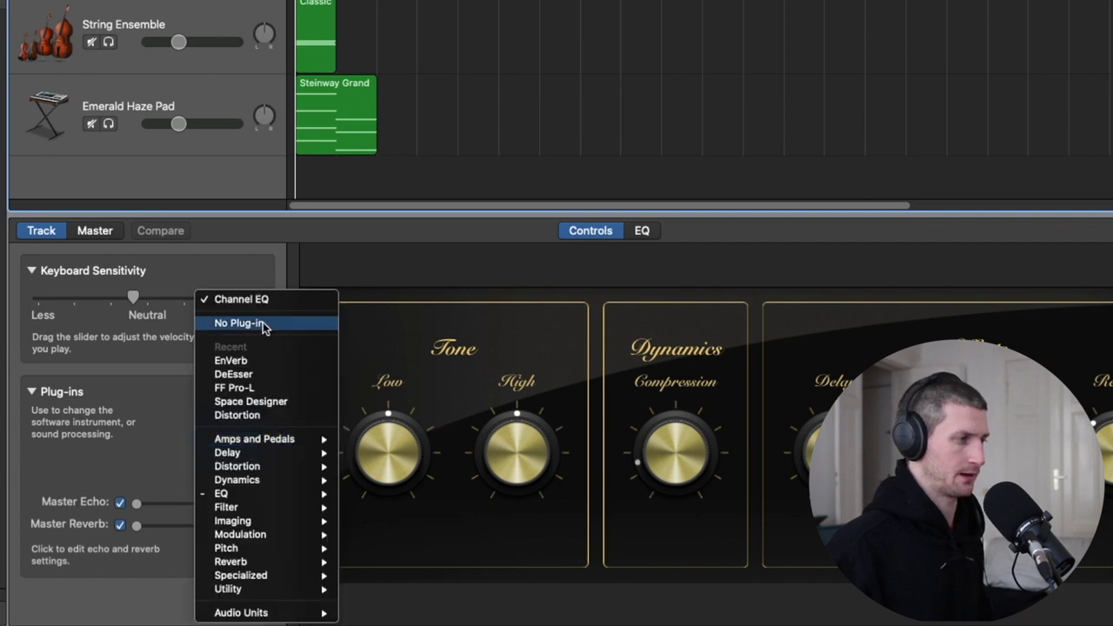
left_click(265, 337)
left_click(263, 452)
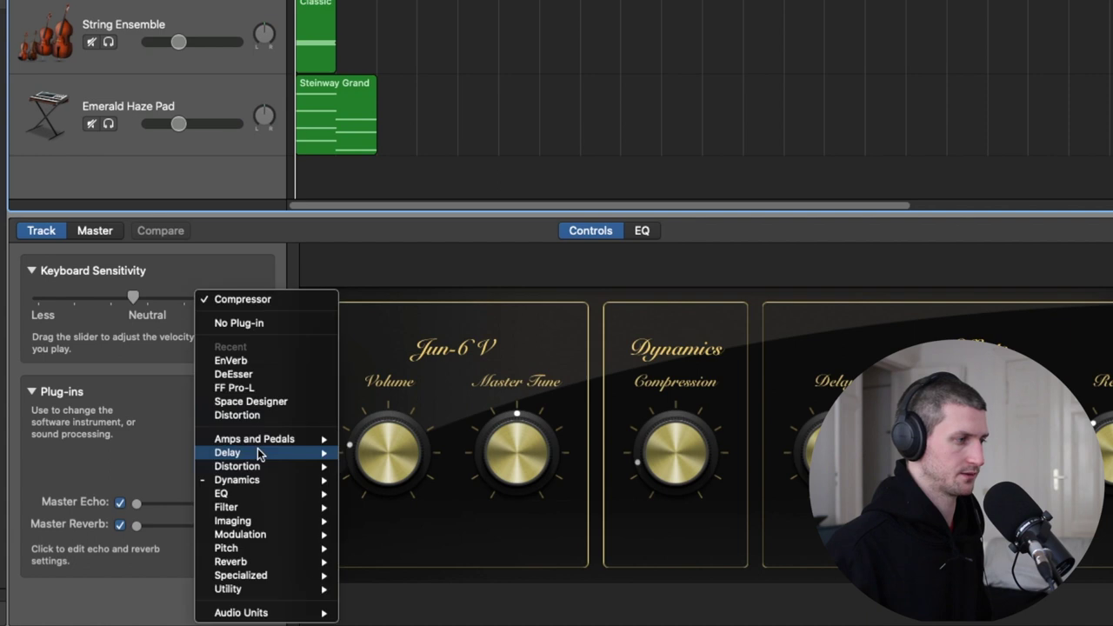
left_click(285, 322)
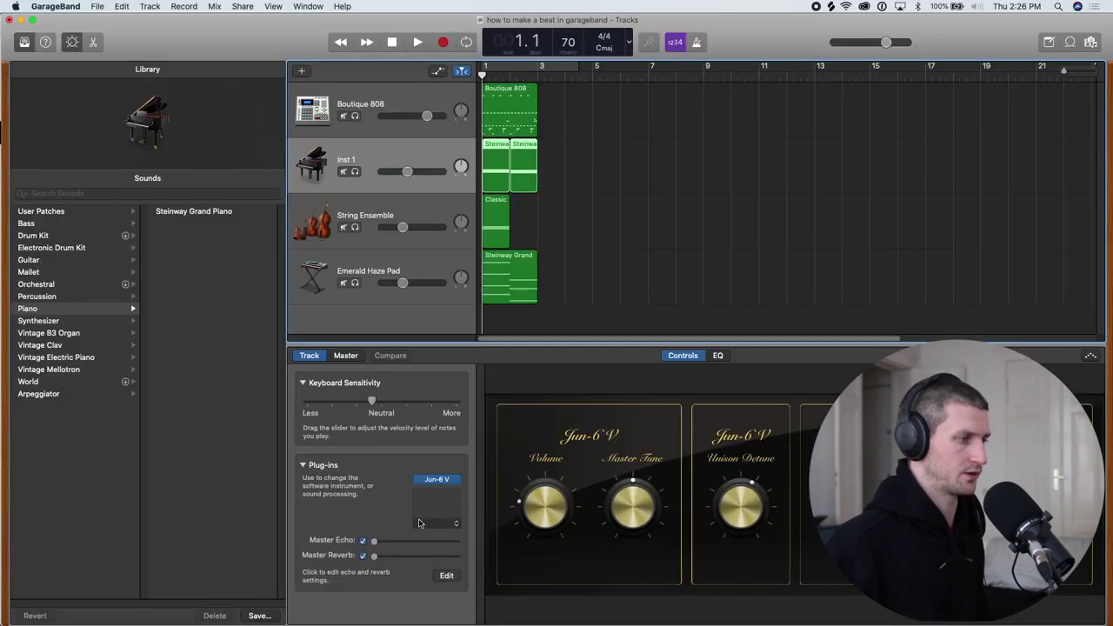
left_click(426, 495)
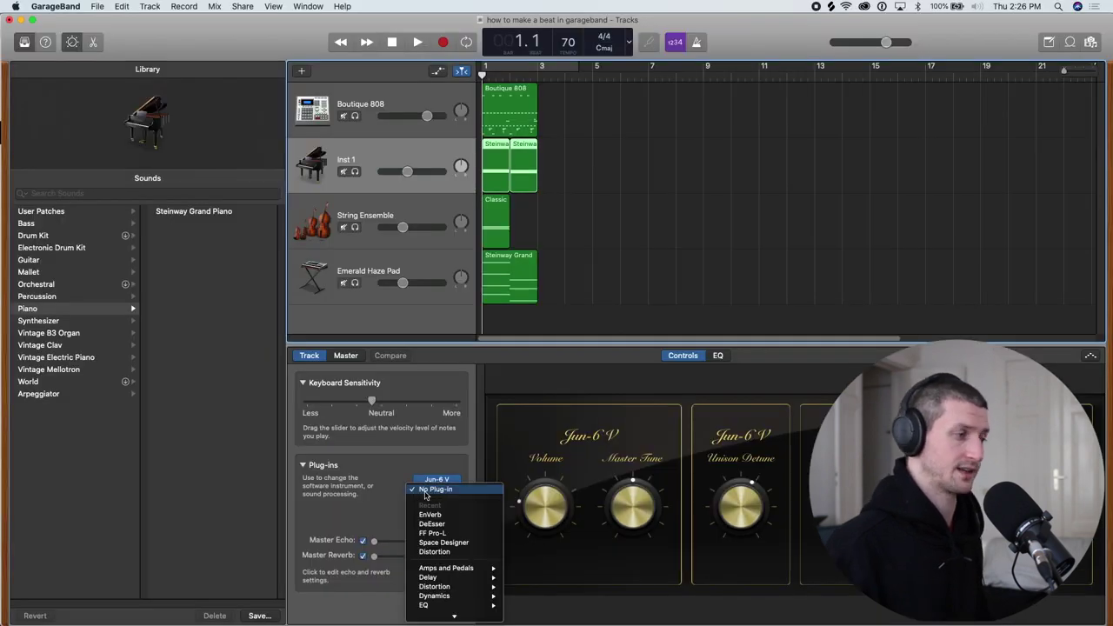
left_click(385, 511)
left_click(448, 495)
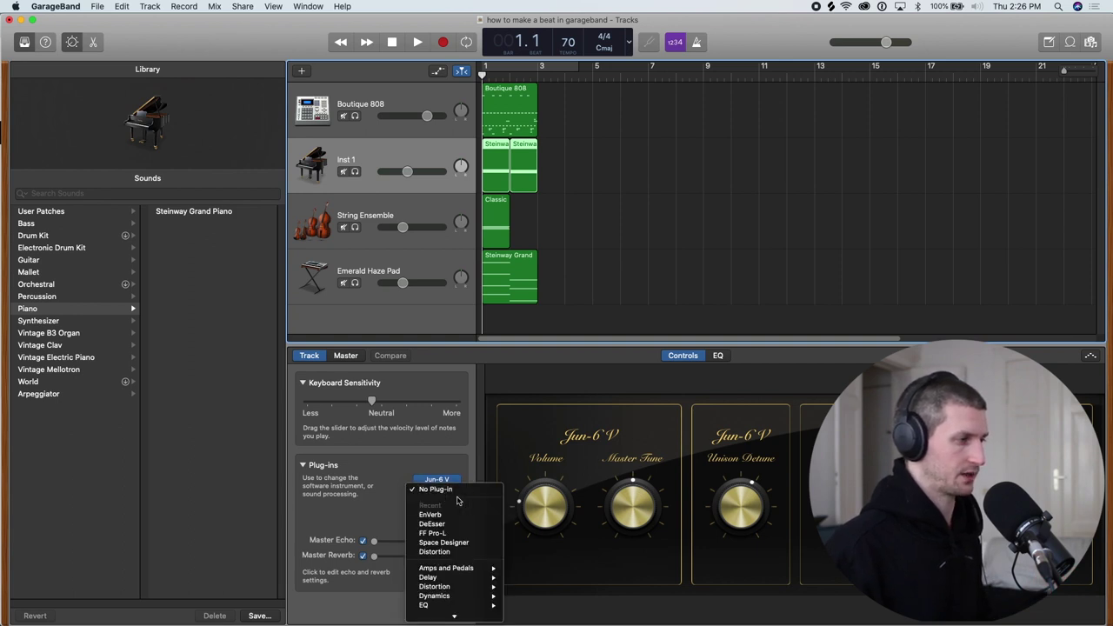
scroll(458, 501, "down", 3)
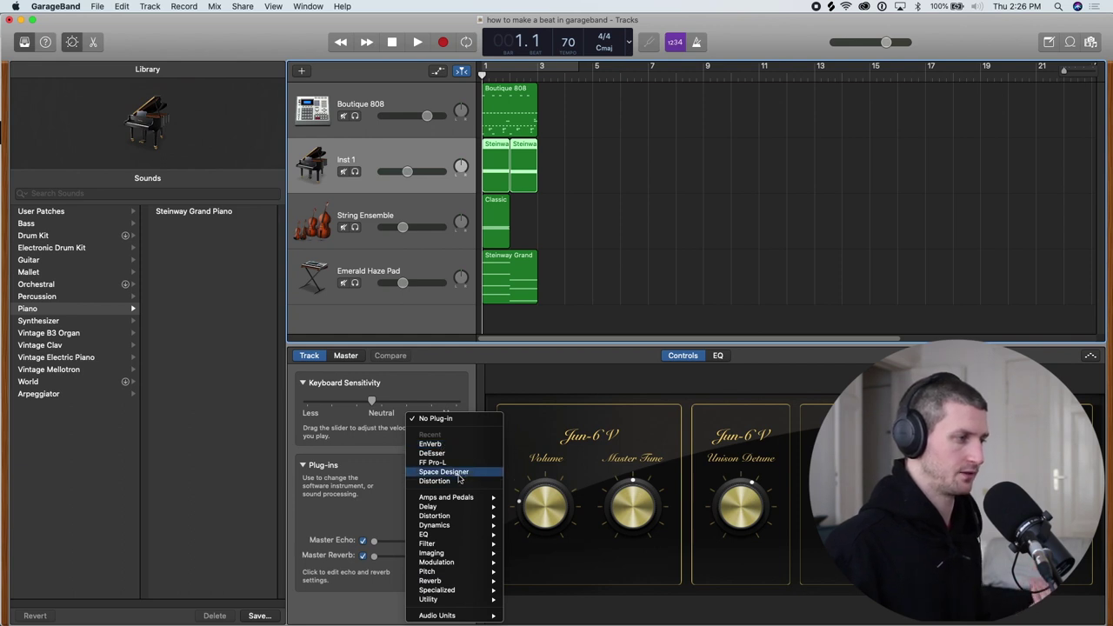
mouse_move(460, 498)
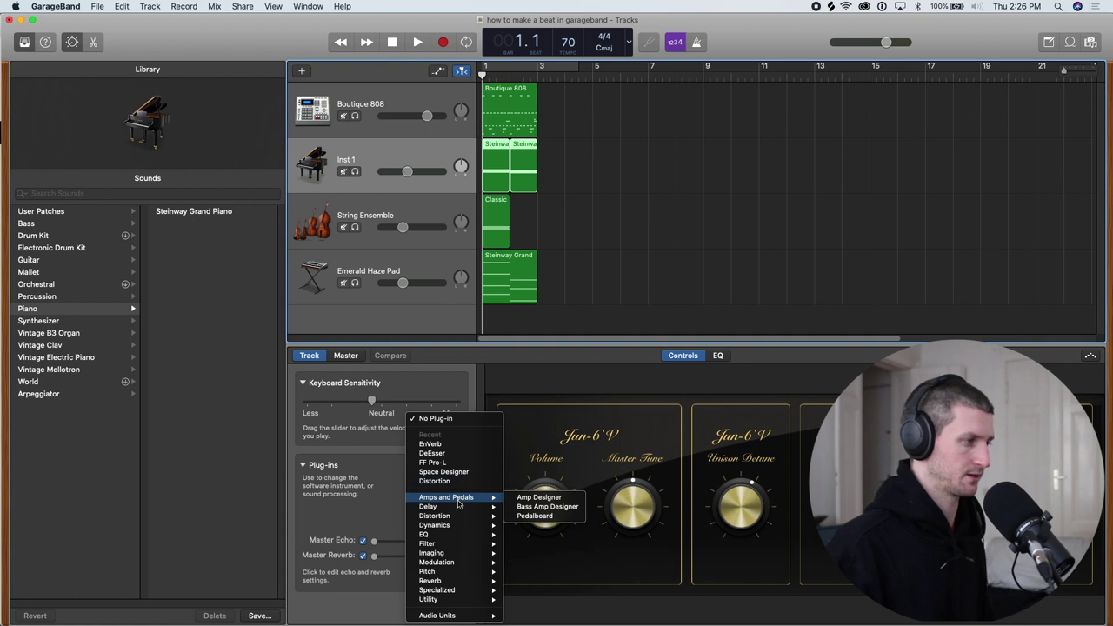
mouse_move(457, 600)
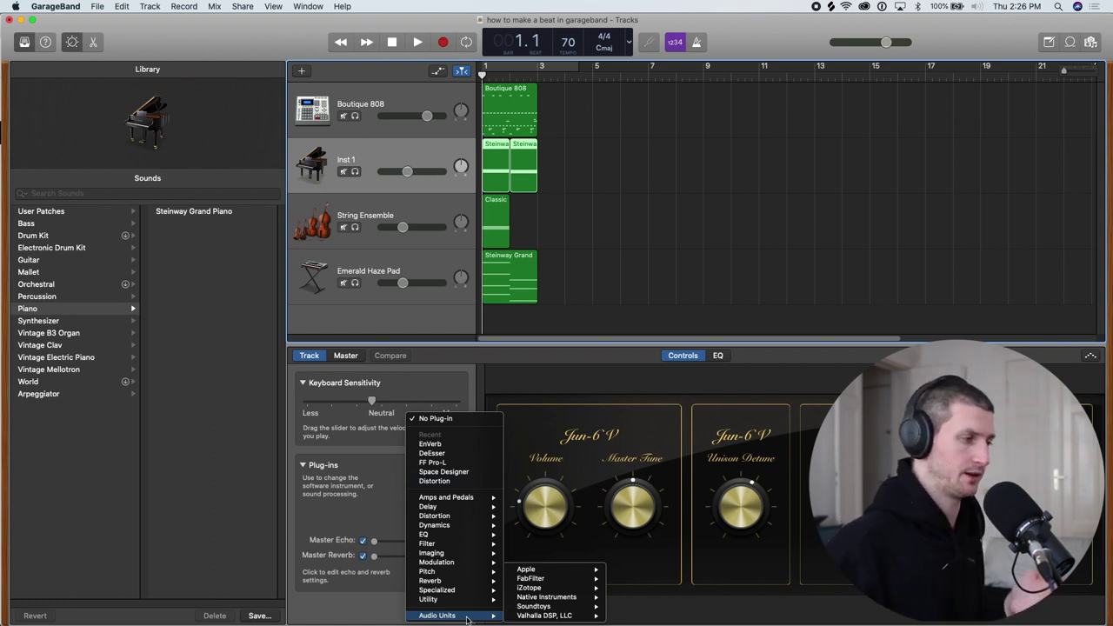
left_click(393, 499)
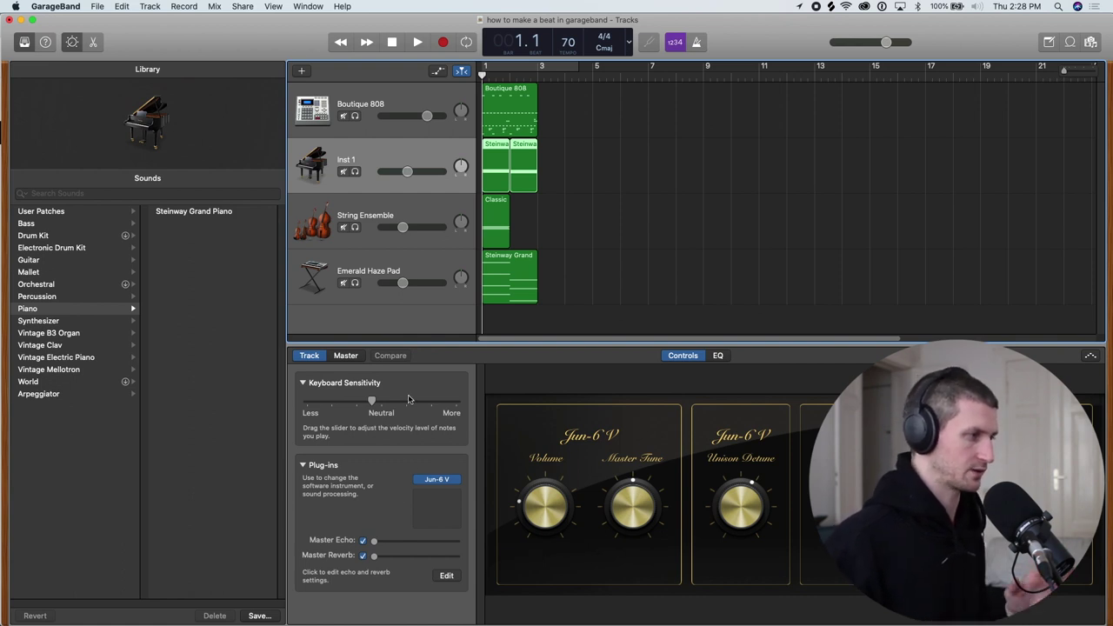
Rename the Inst 1 track to 'Juno Synth' and reselect it after checking other tracks.
double_click(392, 157)
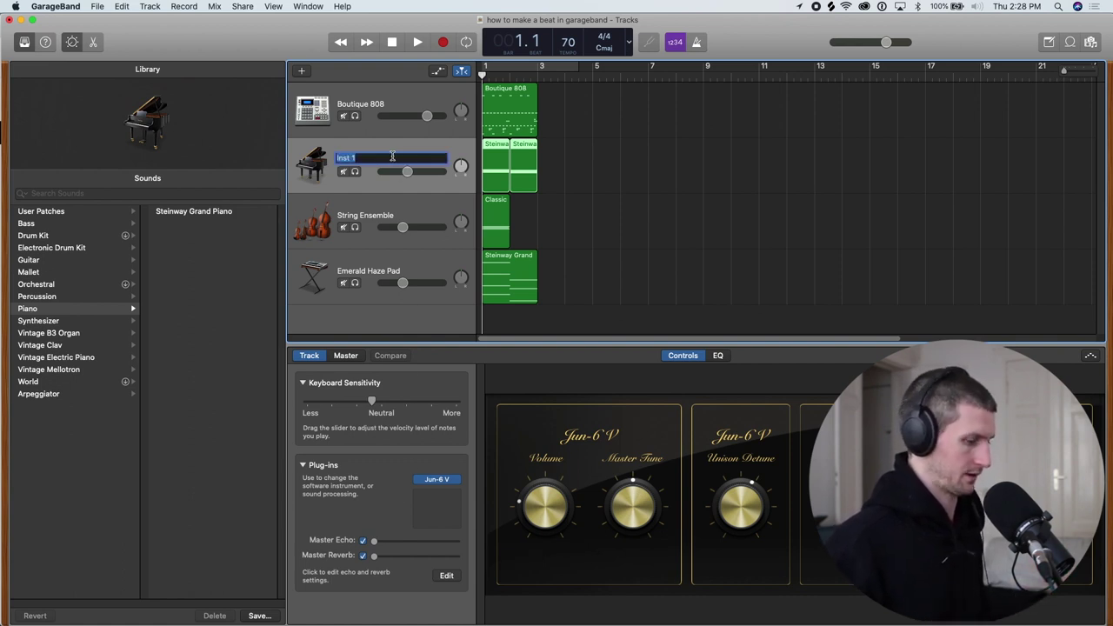
type("Juno Synth")
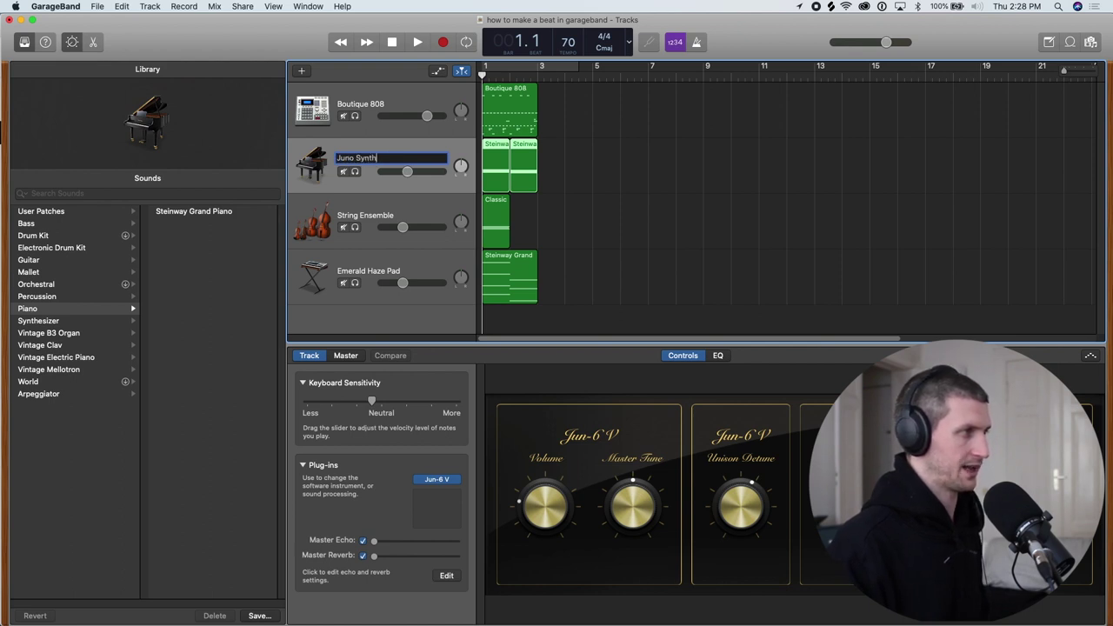
key("Return")
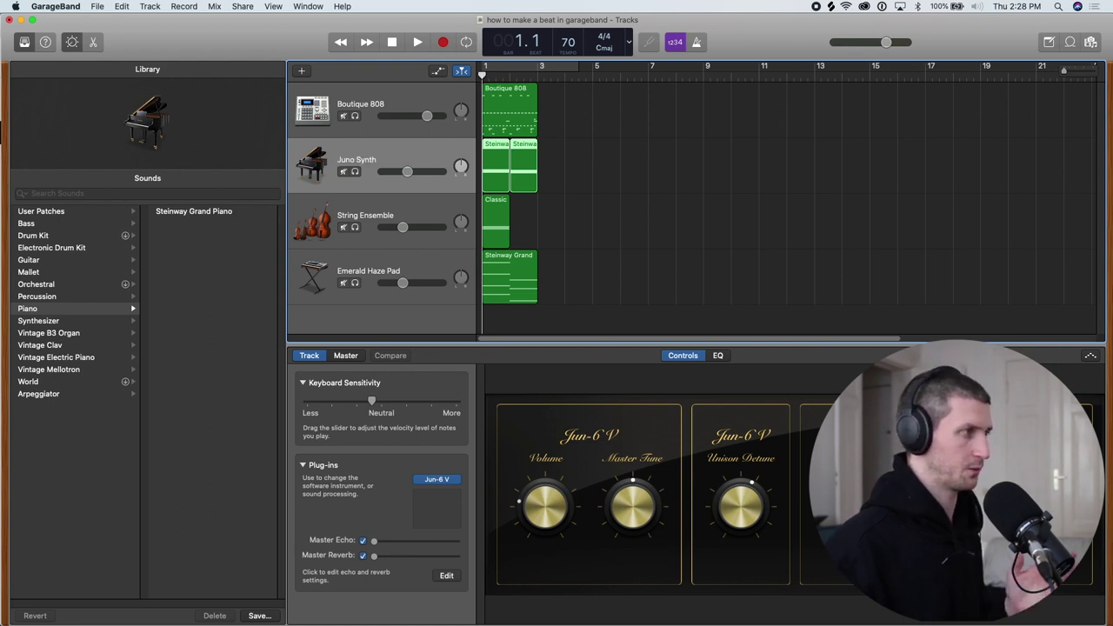
left_click(430, 214)
left_click(427, 263)
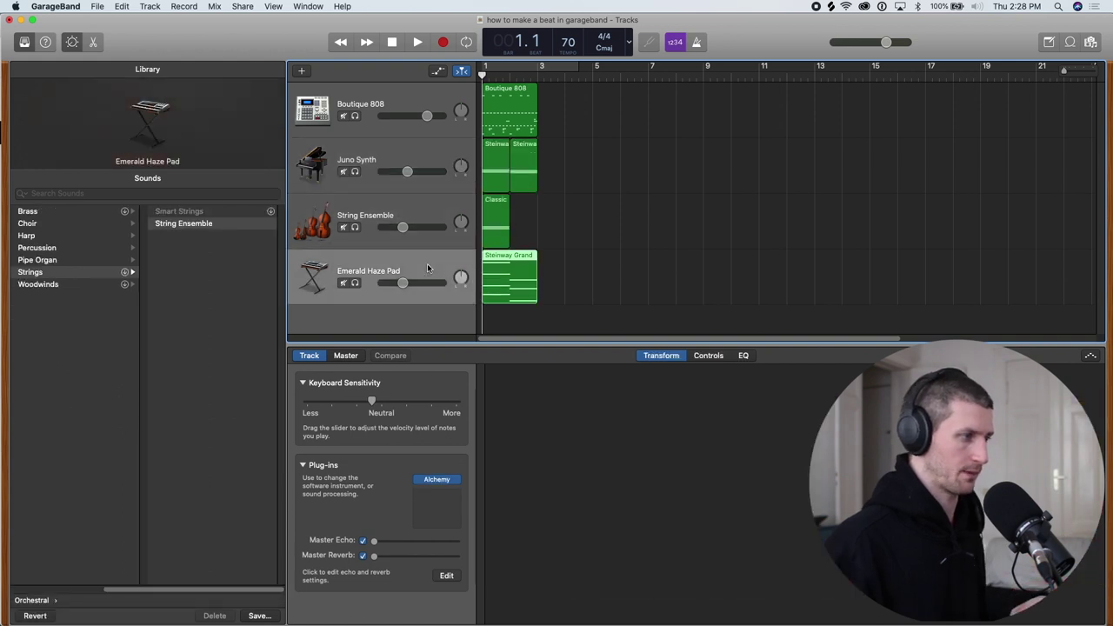
left_click(411, 158)
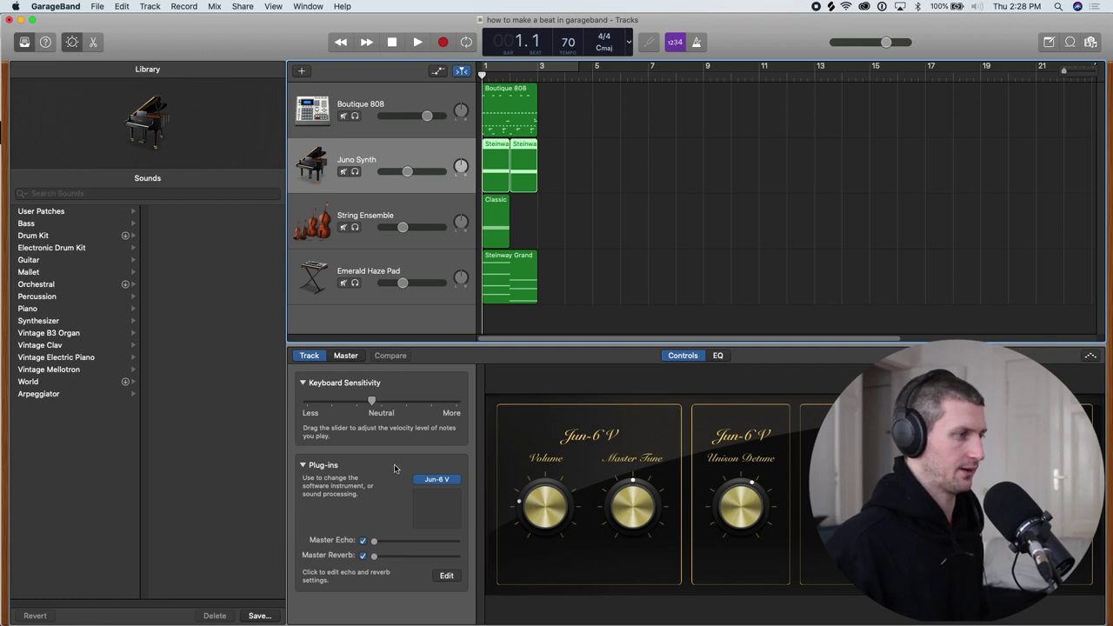
left_click(434, 491)
scroll(465, 517, "down", 4)
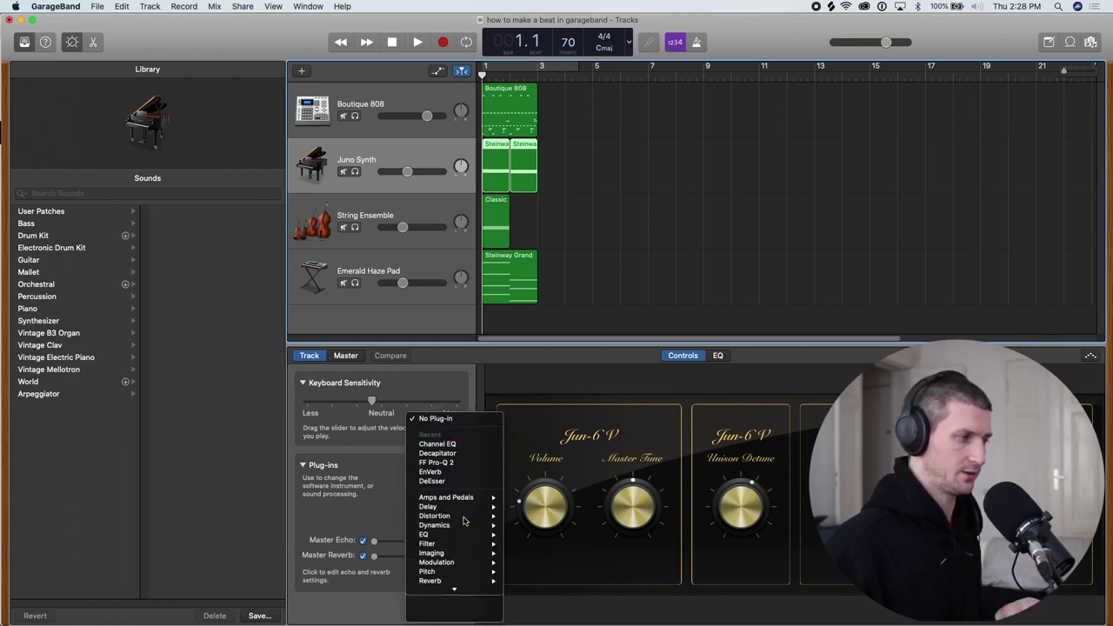
mouse_move(452, 534)
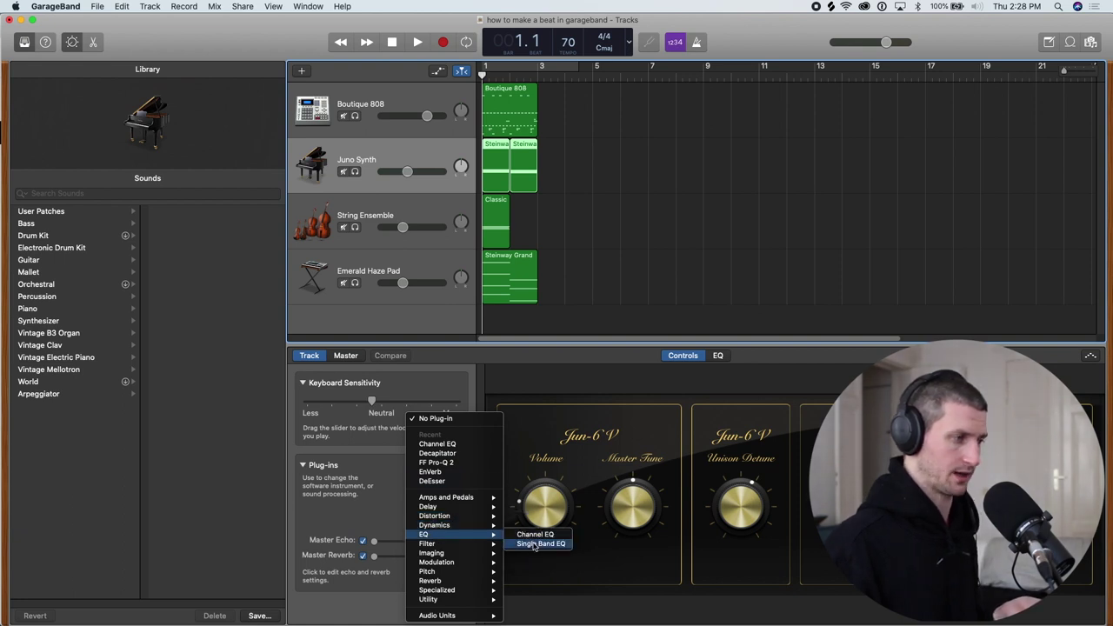
left_click(391, 521)
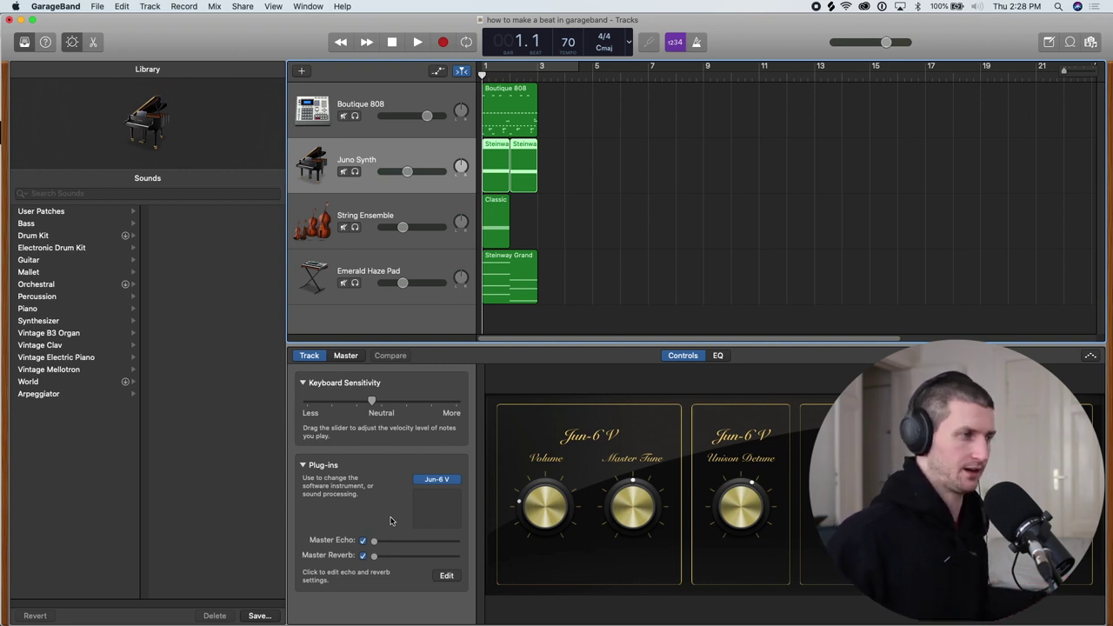
Insert a flat Channel EQ after Jun-6 V via the EQ view, returning to Controls.
left_click(716, 360)
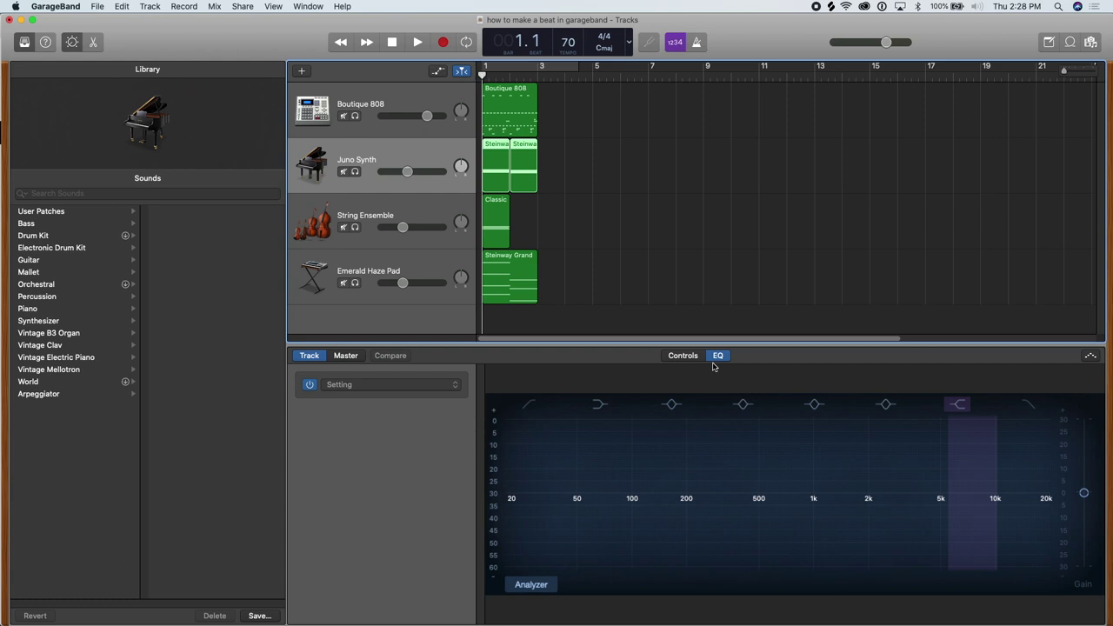
left_click(684, 356)
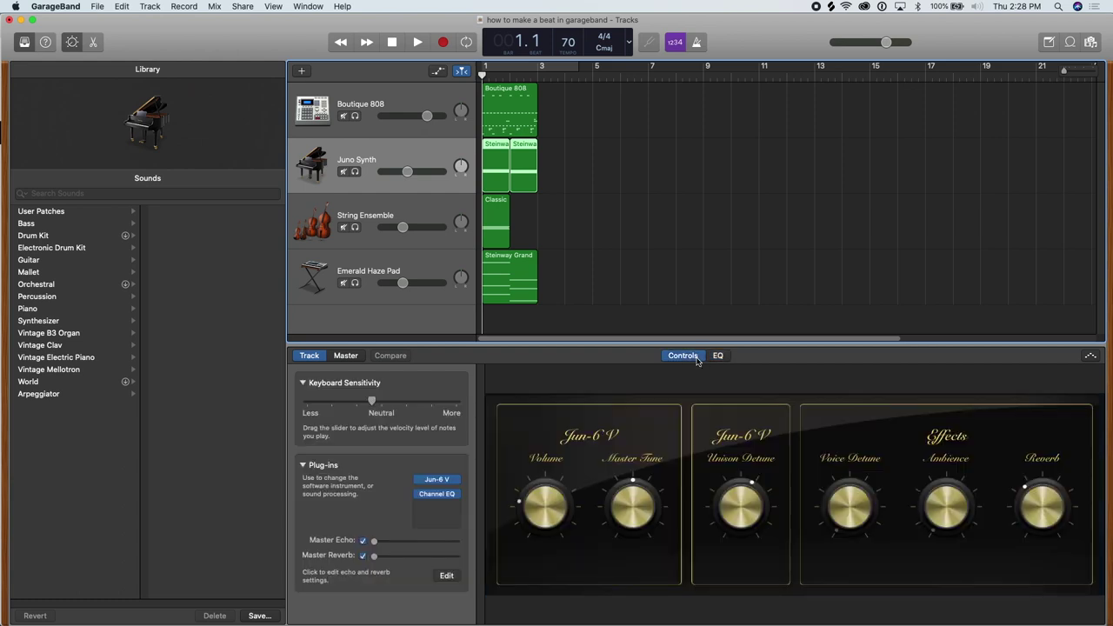
left_click(437, 494)
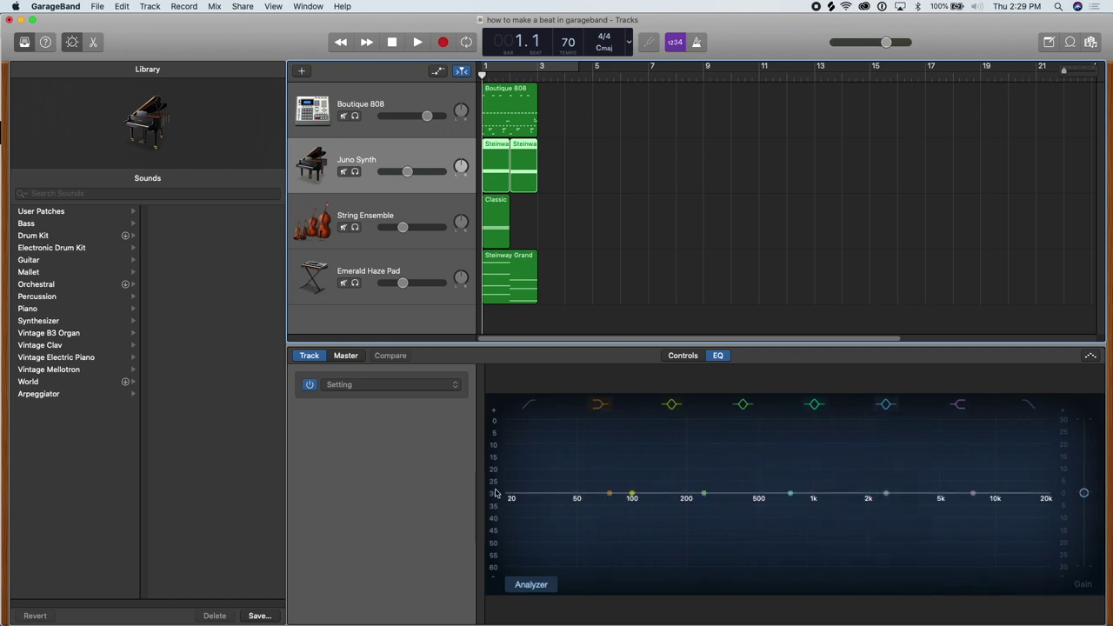
left_click(684, 355)
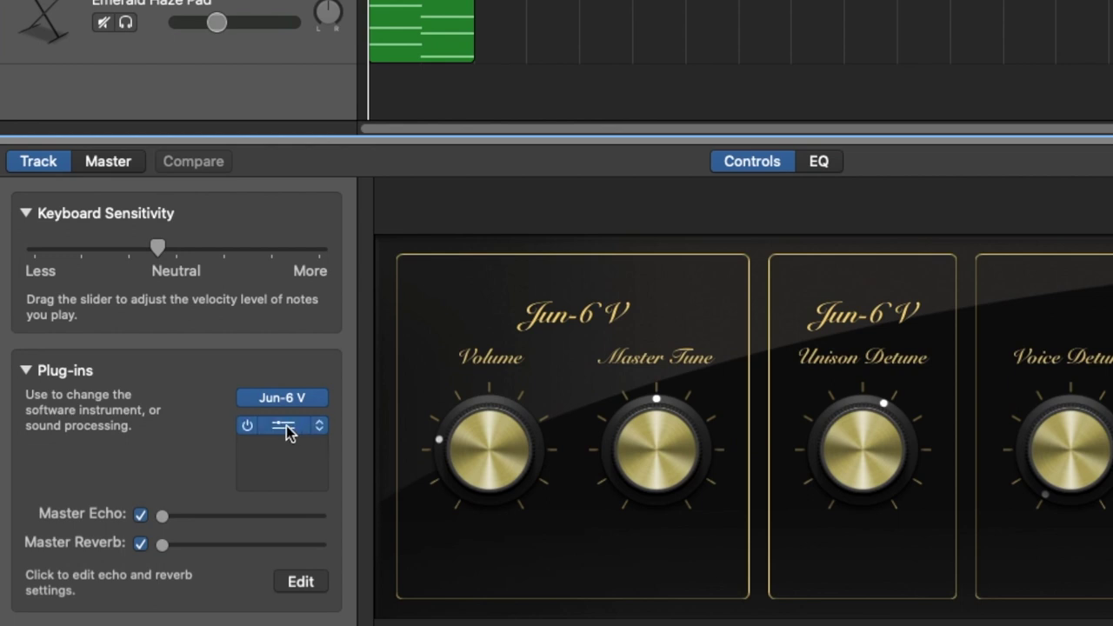
left_click(288, 431)
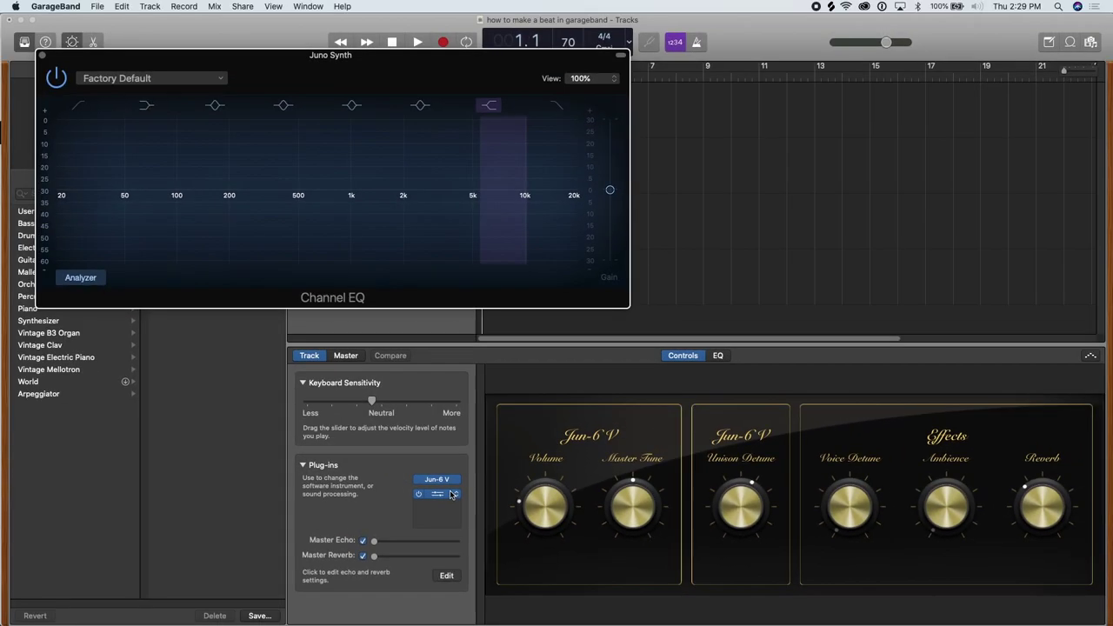
left_click_drag(247, 96, 390, 83)
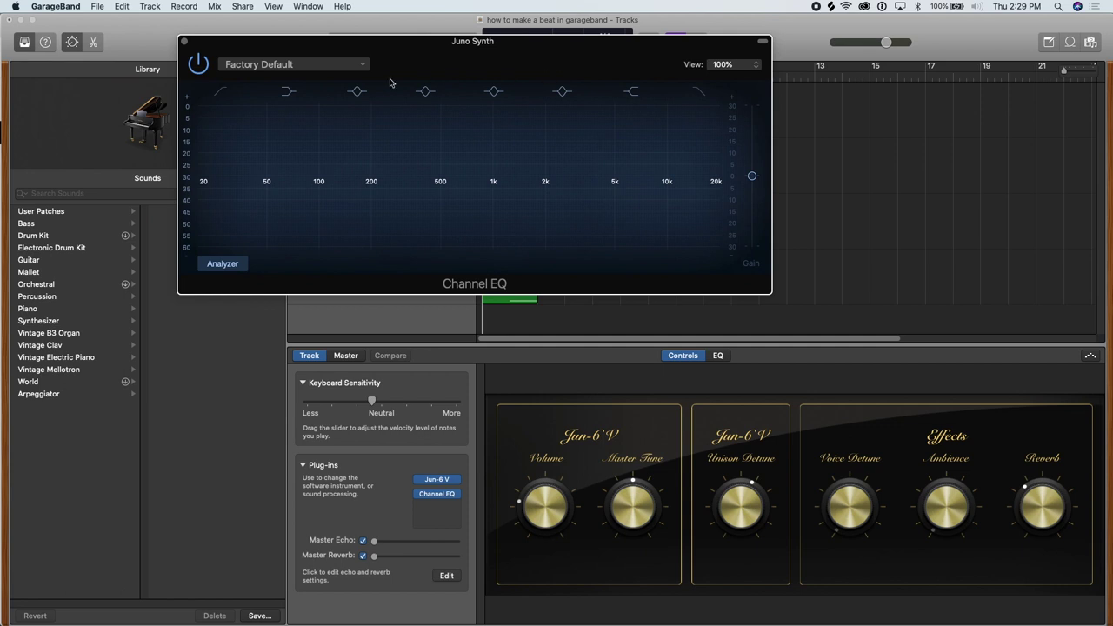
left_click(823, 301)
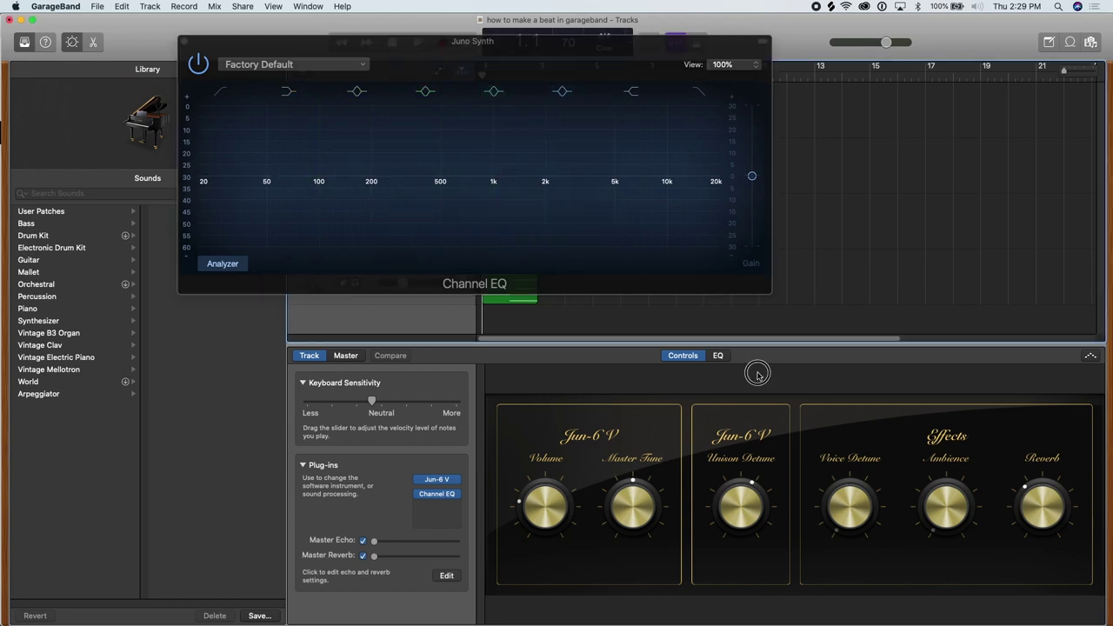
left_click(717, 356)
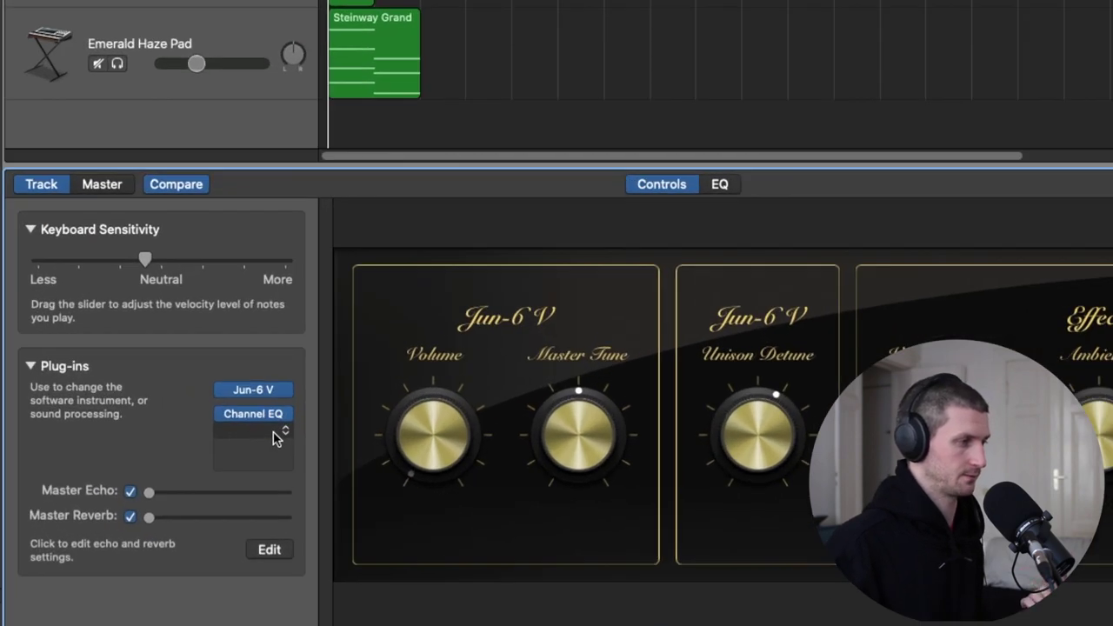
left_click(273, 438)
left_click(275, 434)
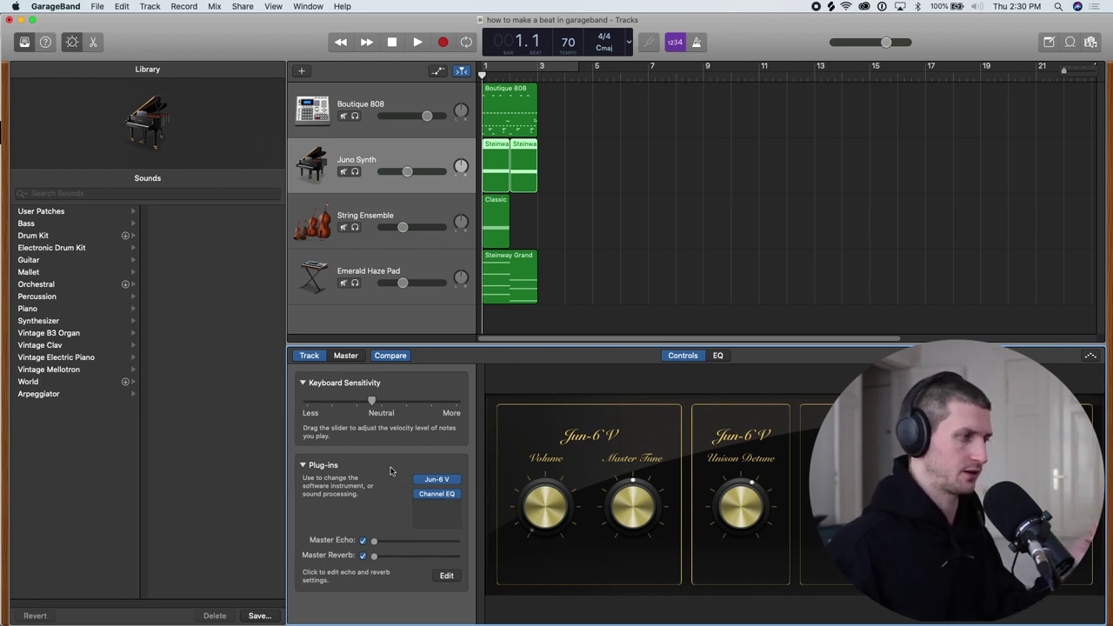
Insert a Dynamics > Compressor plug-in in the slot below Channel EQ.
left_click(452, 509)
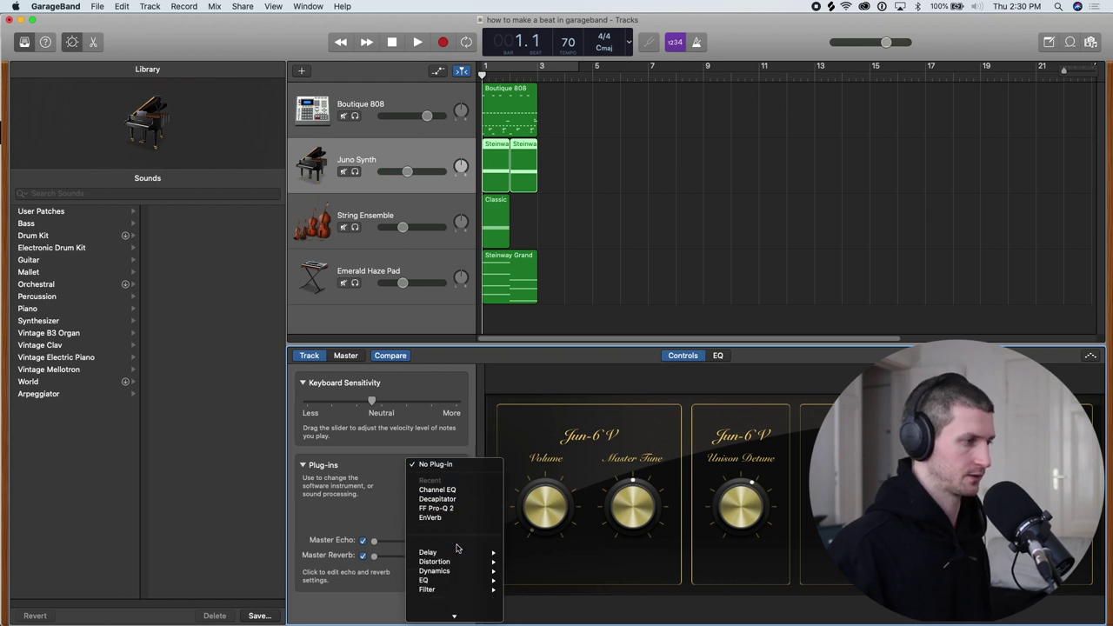
scroll(455, 540, "down", 2)
mouse_move(456, 527)
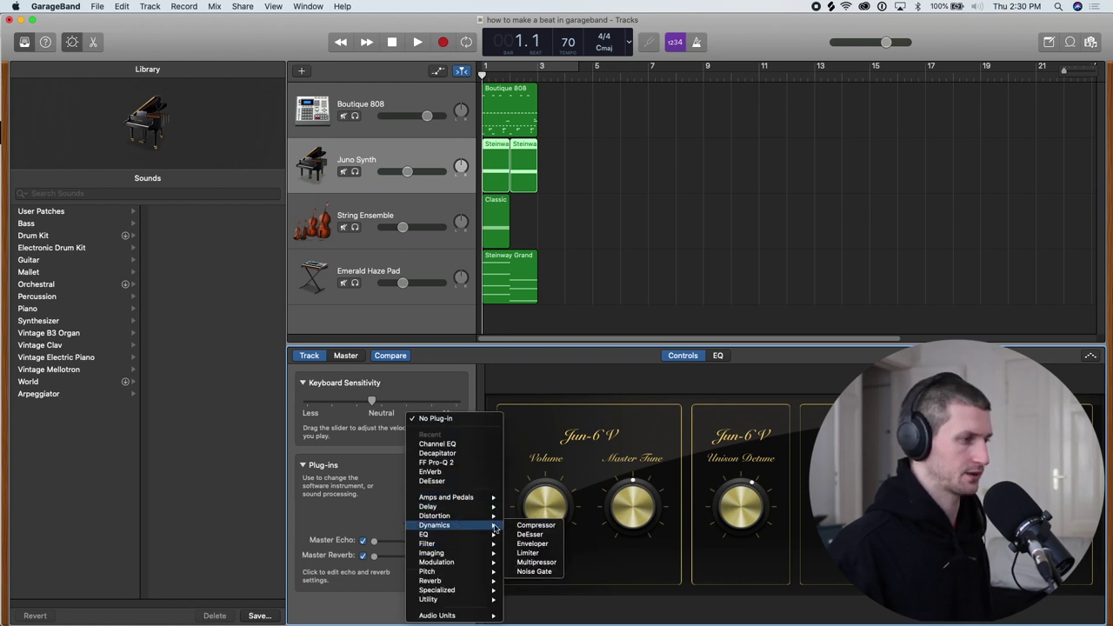
left_click(535, 525)
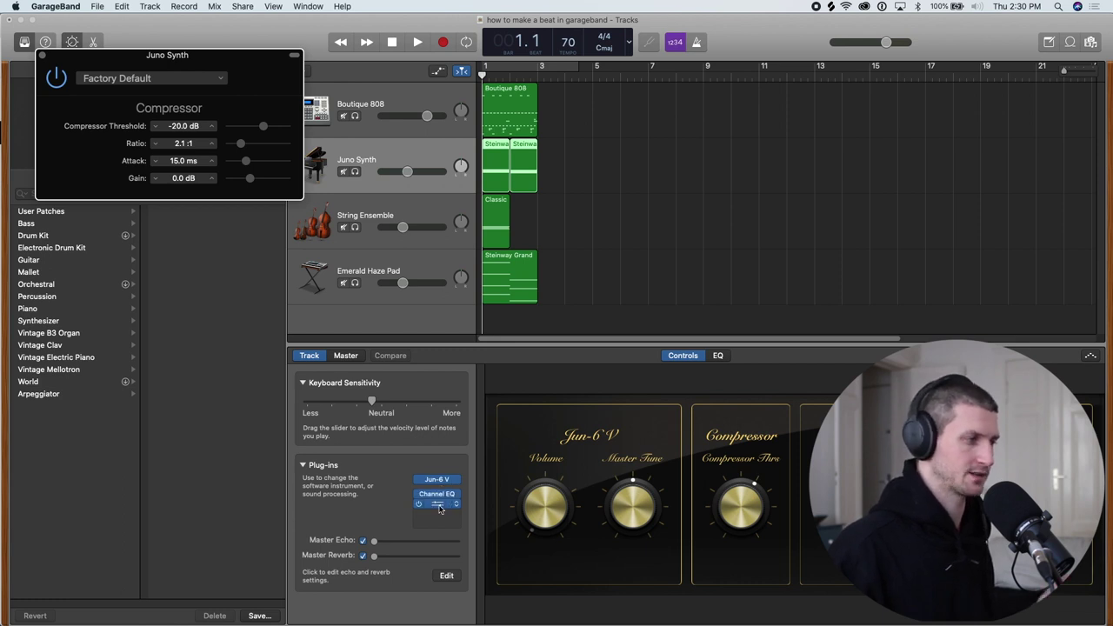
left_click(438, 514)
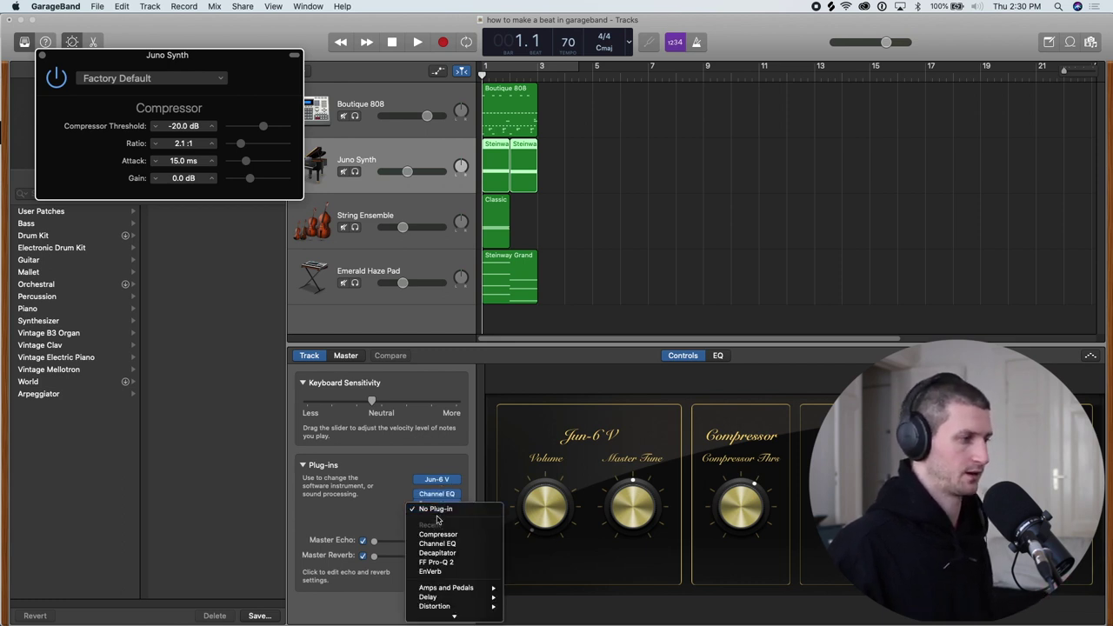
Add Reverb > Space Designer after the Compressor and close its window.
scroll(438, 519, "down", 3)
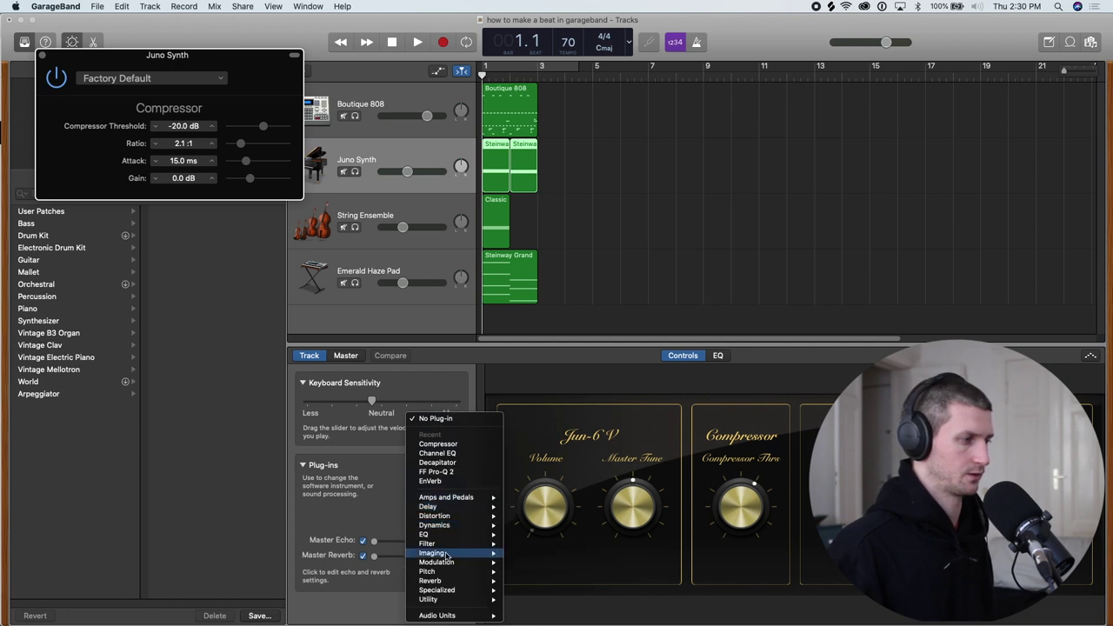
mouse_move(452, 580)
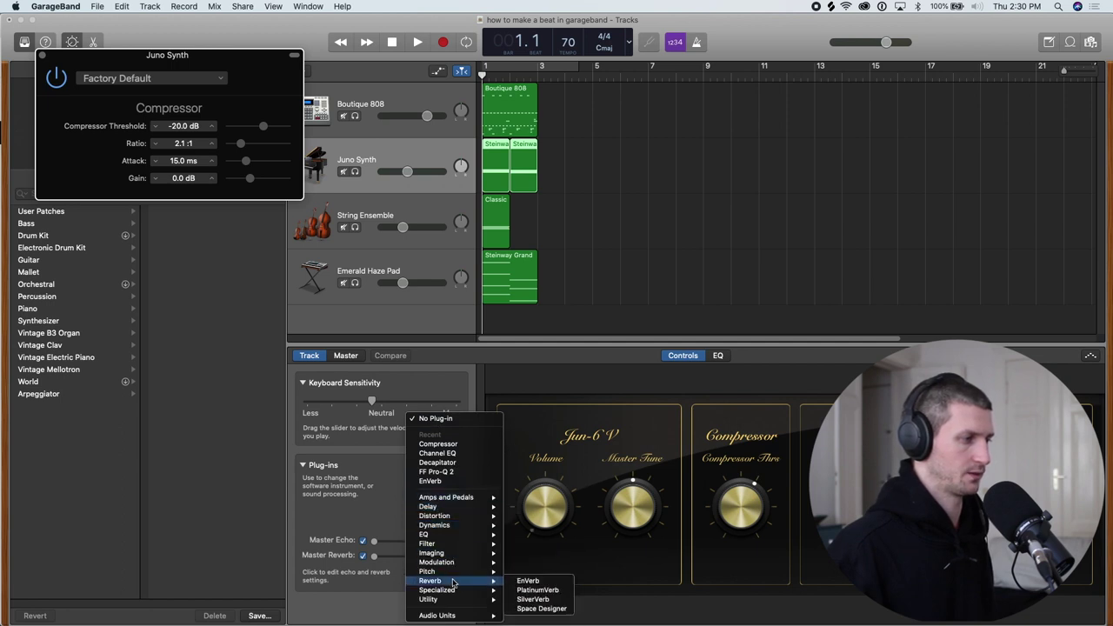
left_click(552, 612)
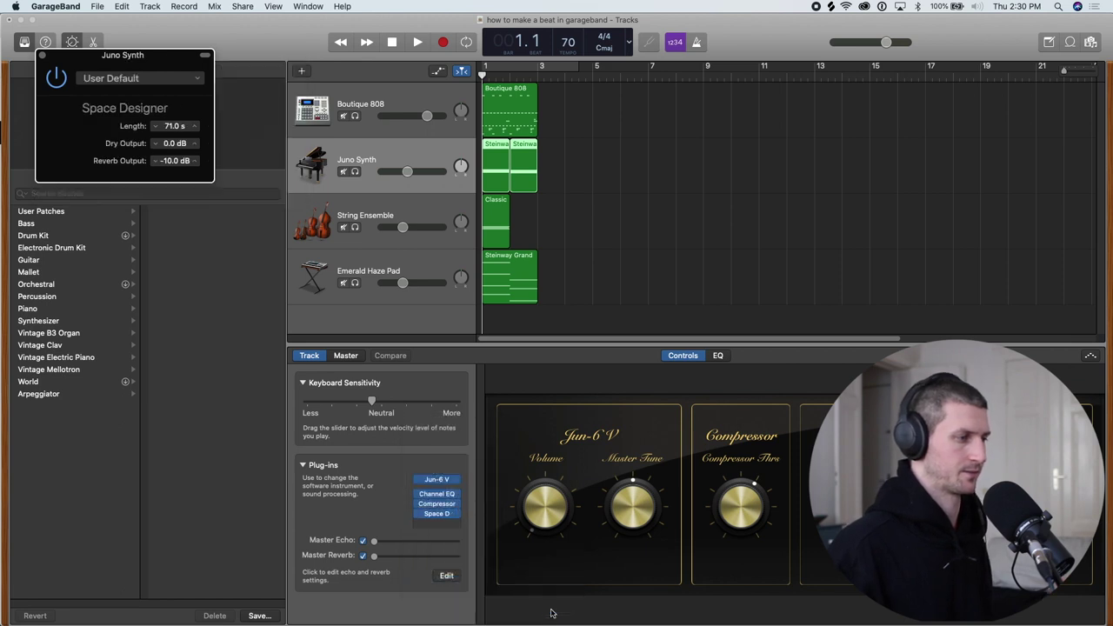
left_click(41, 55)
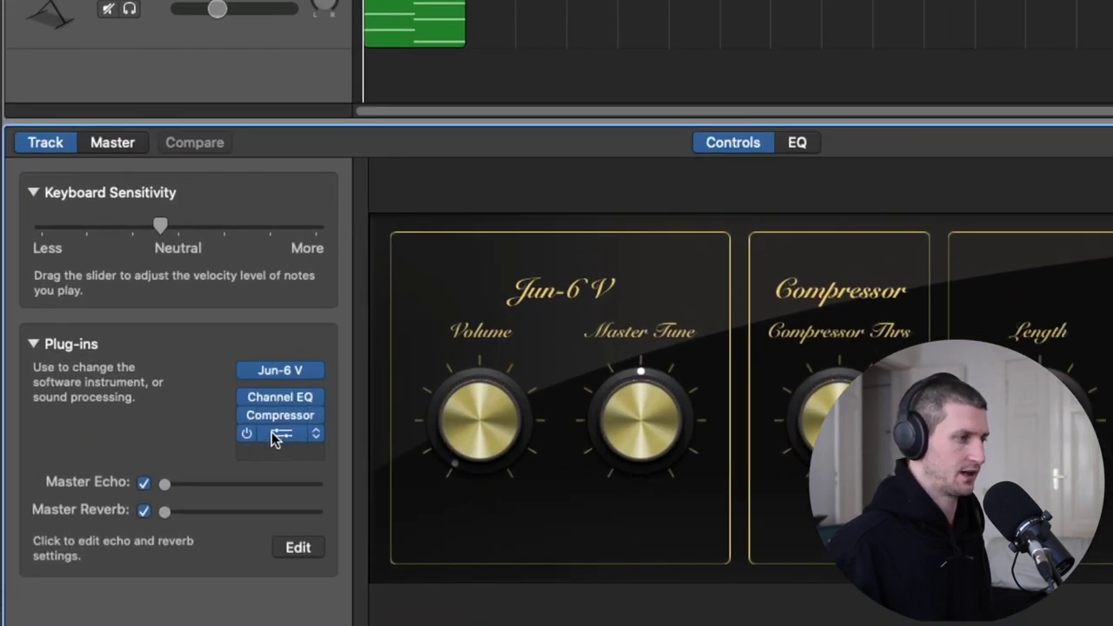
left_click(798, 144)
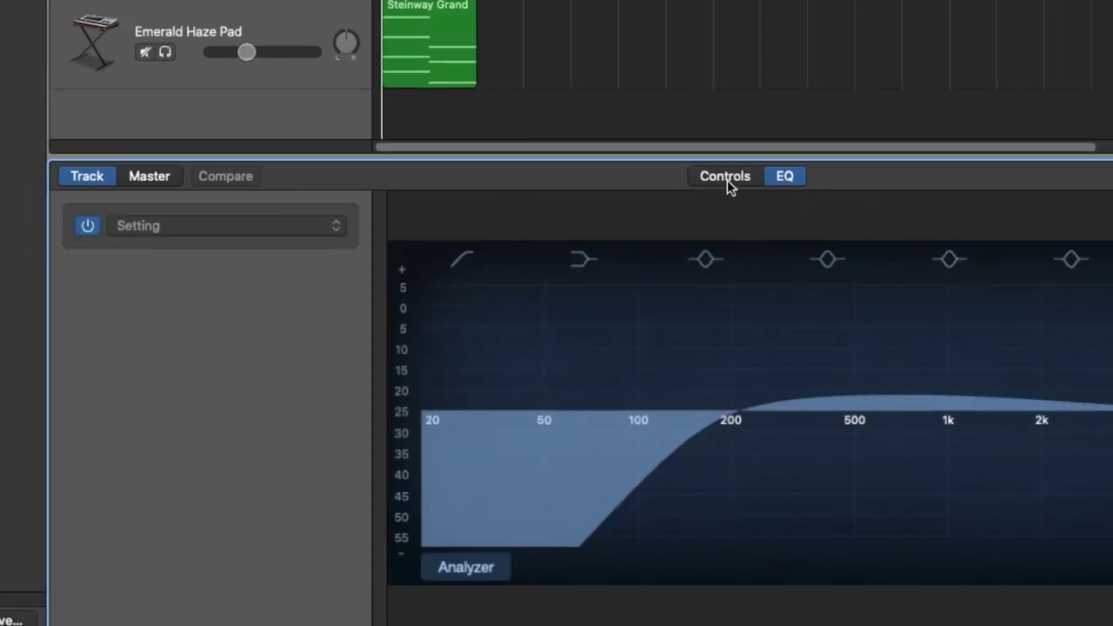
Return to Controls and open the Juno Synth Compressor's preset list.
left_click(734, 142)
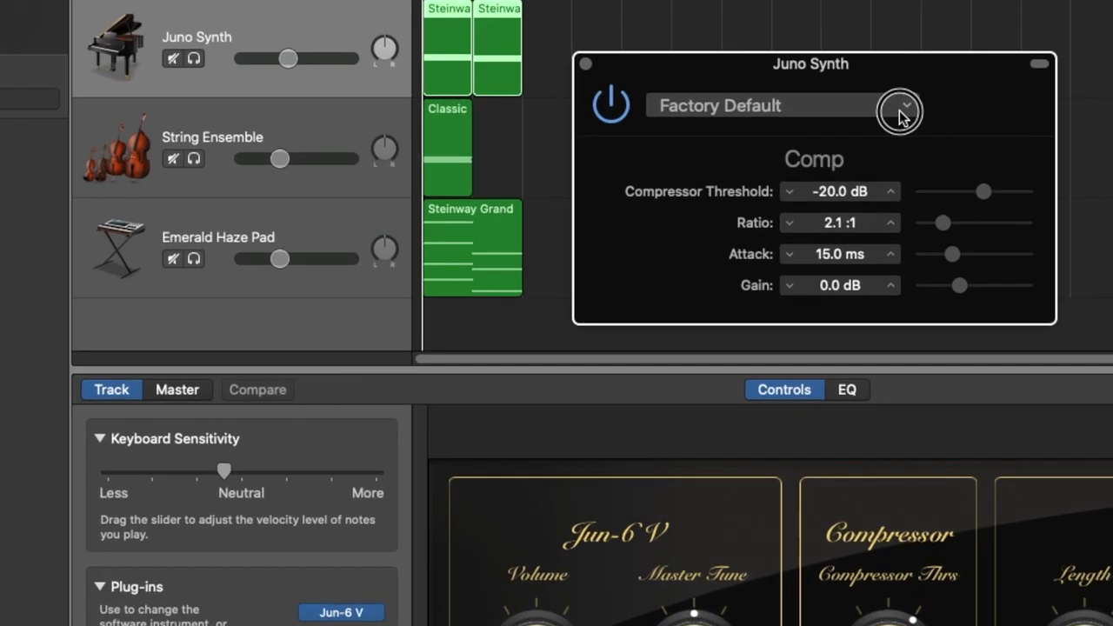
left_click(746, 199)
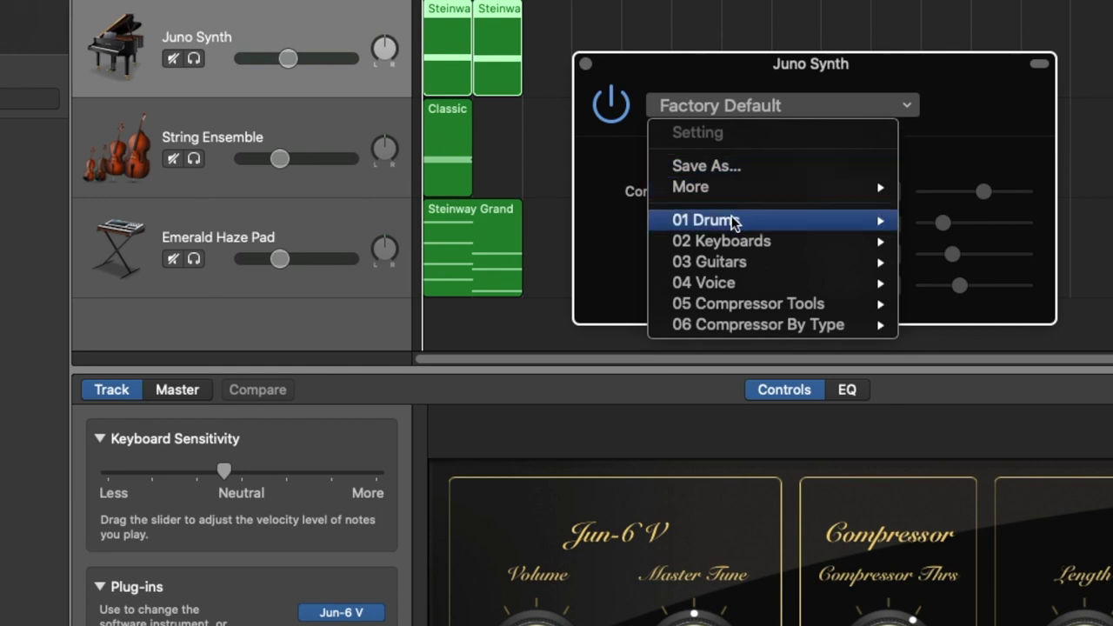
Load the 04 Voice > Type R Vocal 01 Compressor preset (-22 dB threshold, 6.1:1 ratio).
mouse_move(733, 222)
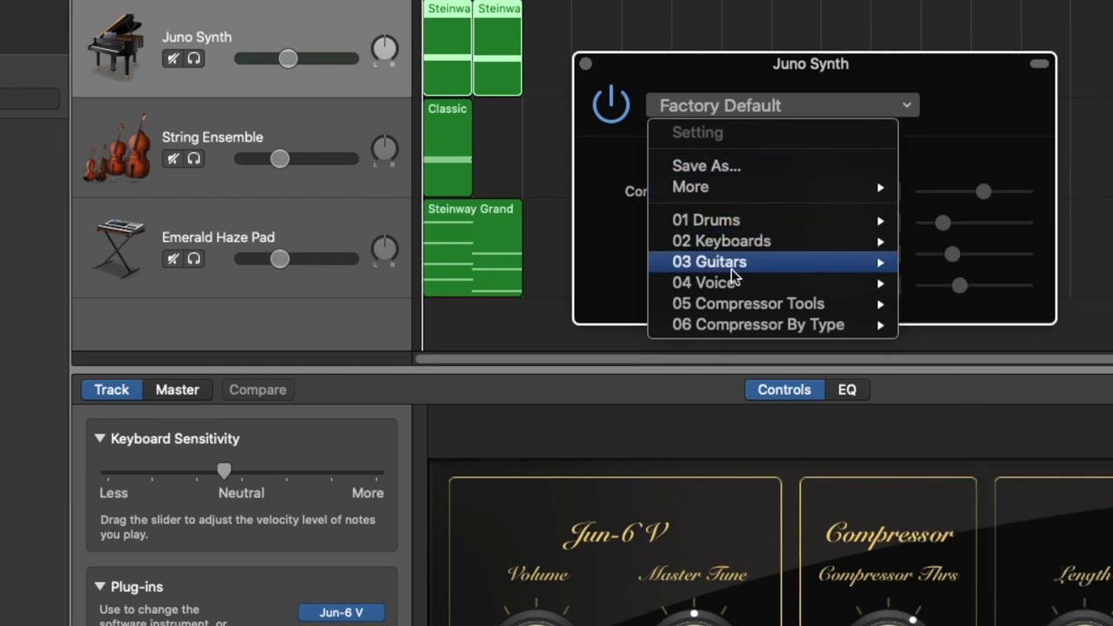
mouse_move(817, 275)
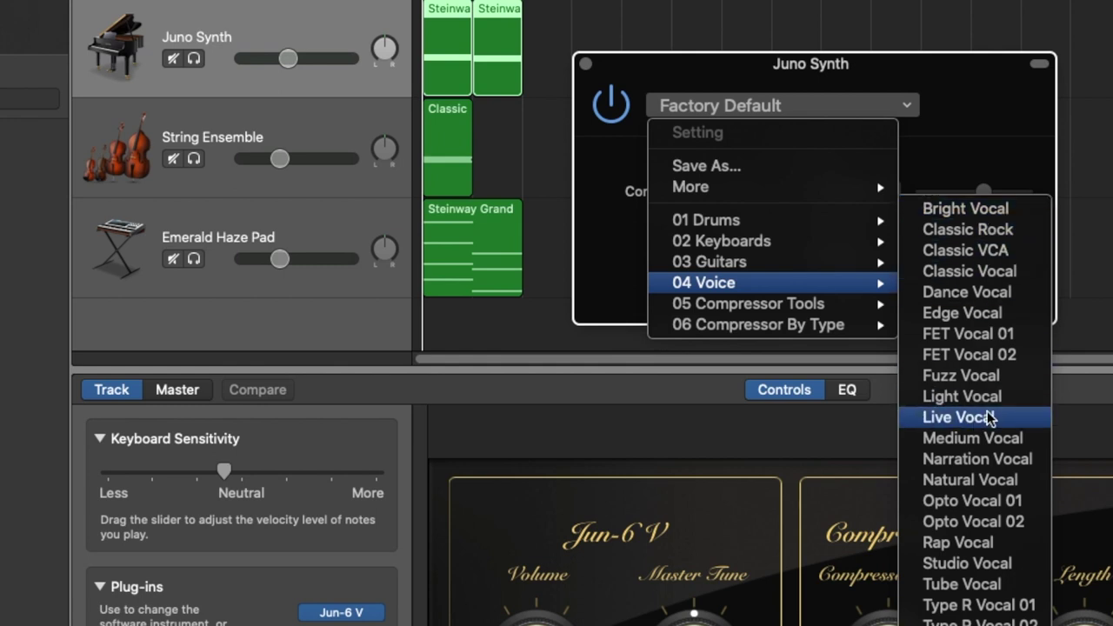
left_click(1005, 563)
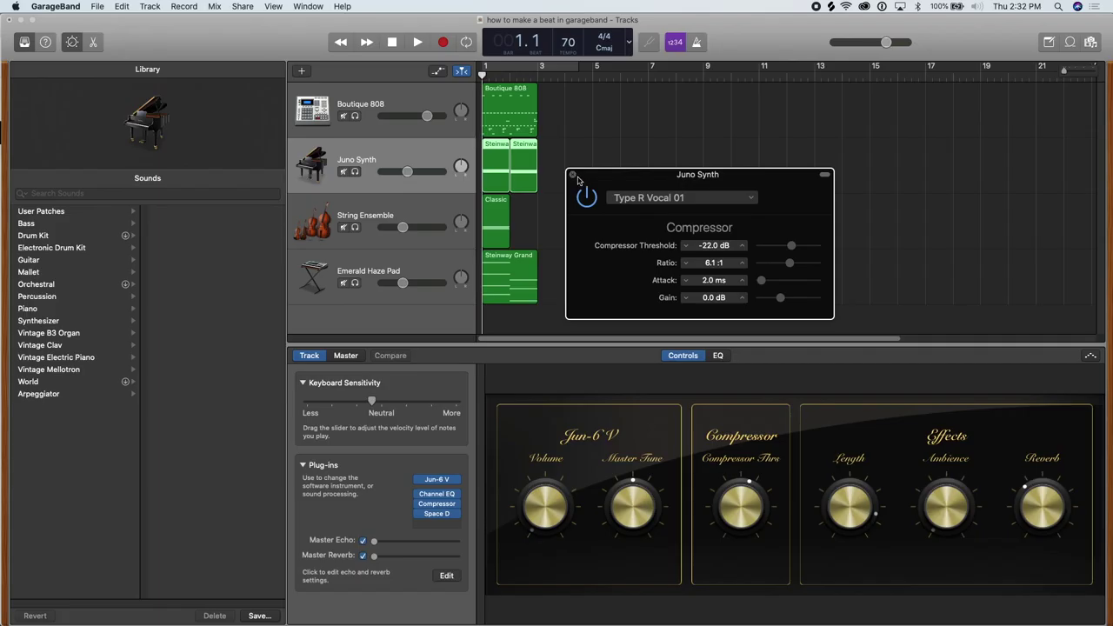
Close the Compressor and browse the reverb categories in Space Designer's preset menu.
left_click(573, 175)
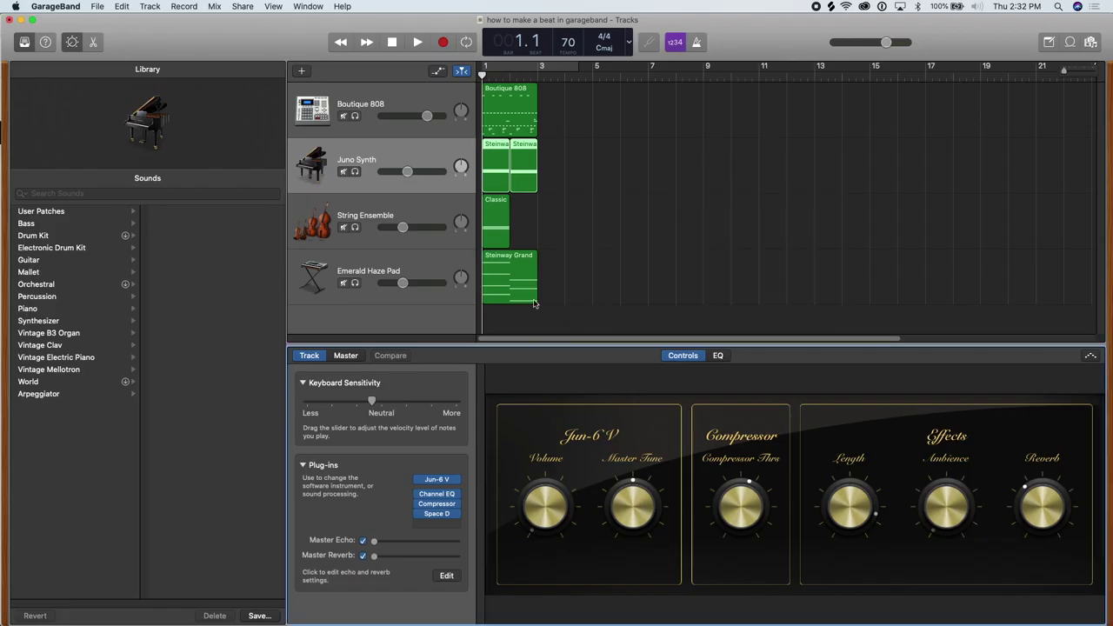
left_click(437, 514)
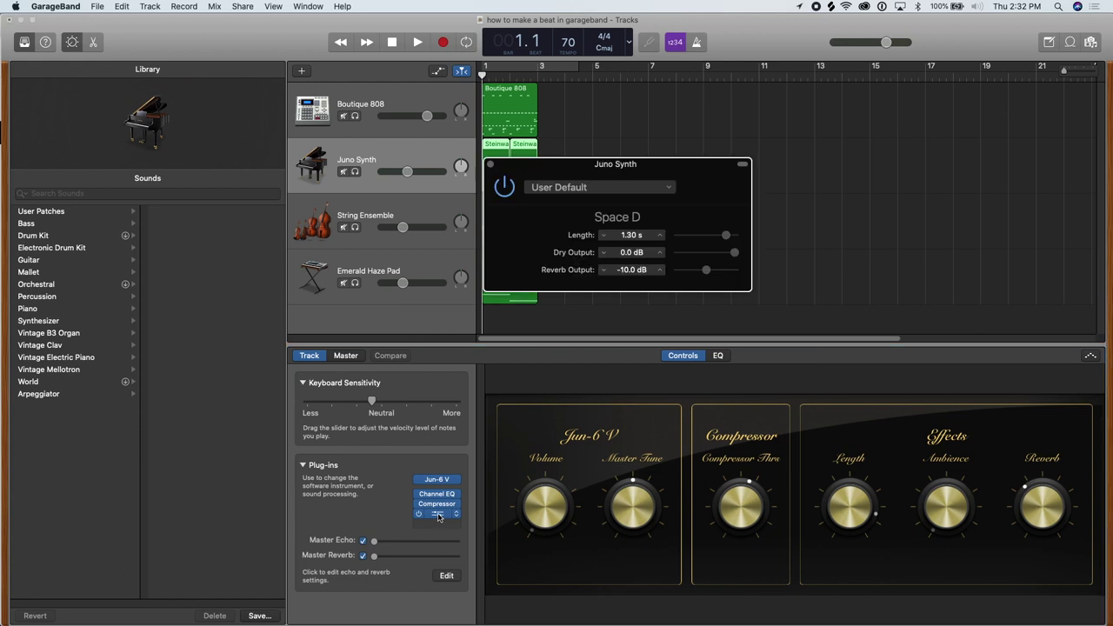
left_click(668, 190)
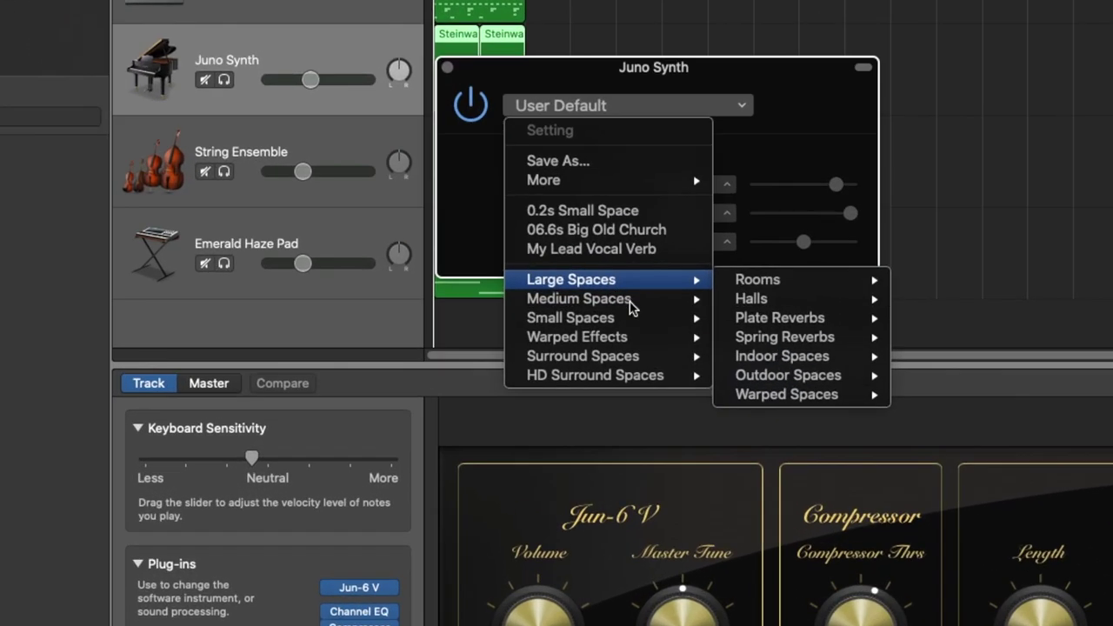
mouse_move(602, 319)
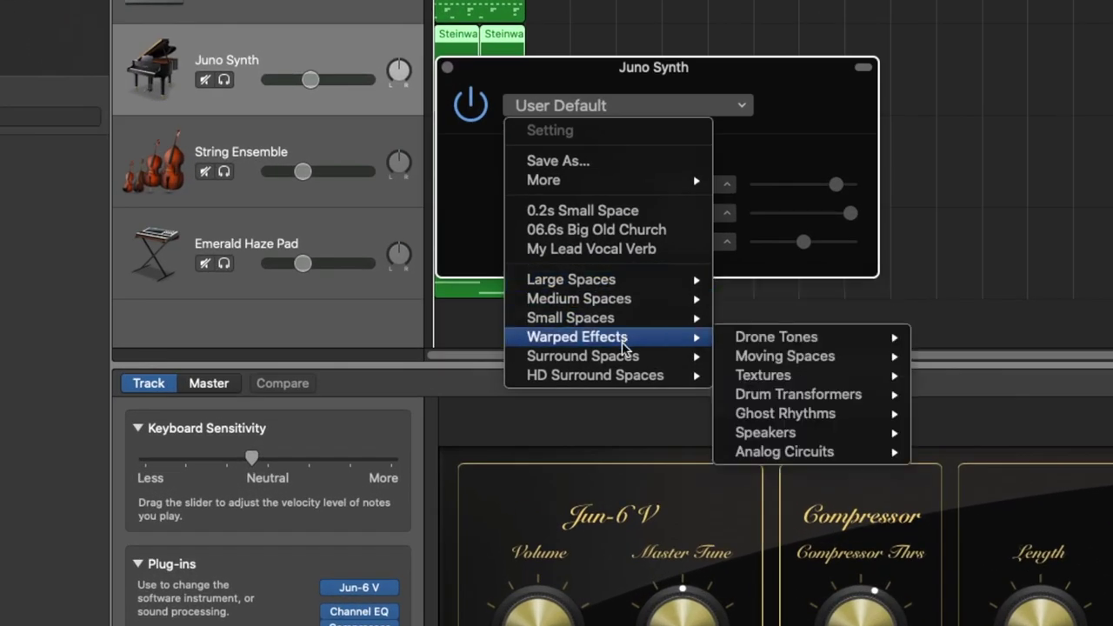
Keep Space Designer's default reverb preset and choose Track > New Track.
mouse_move(622, 381)
mouse_move(626, 280)
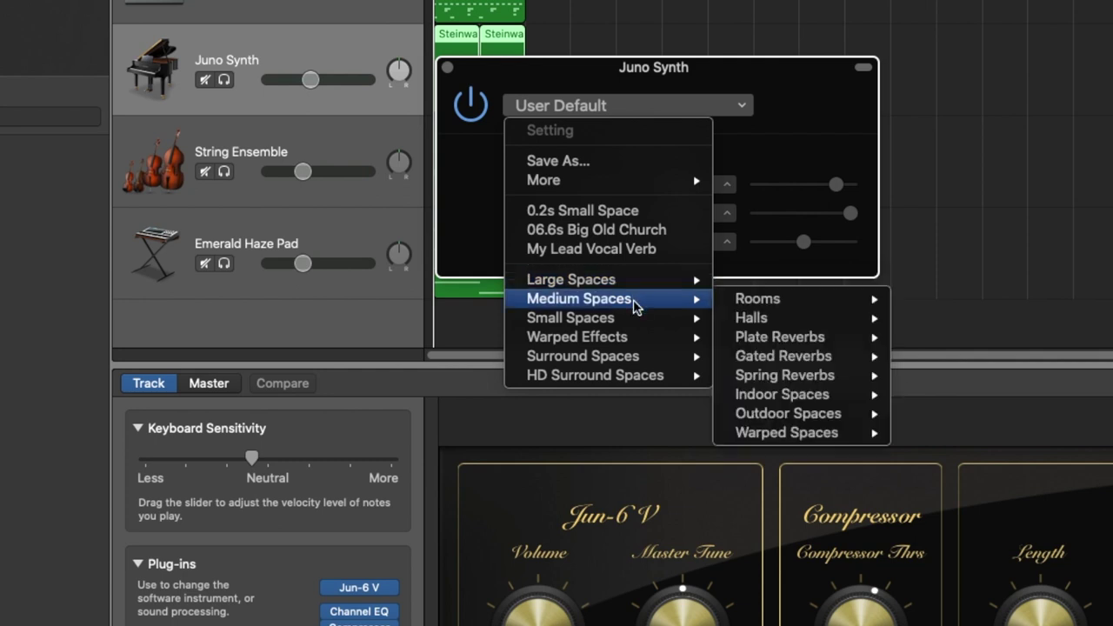
mouse_move(636, 319)
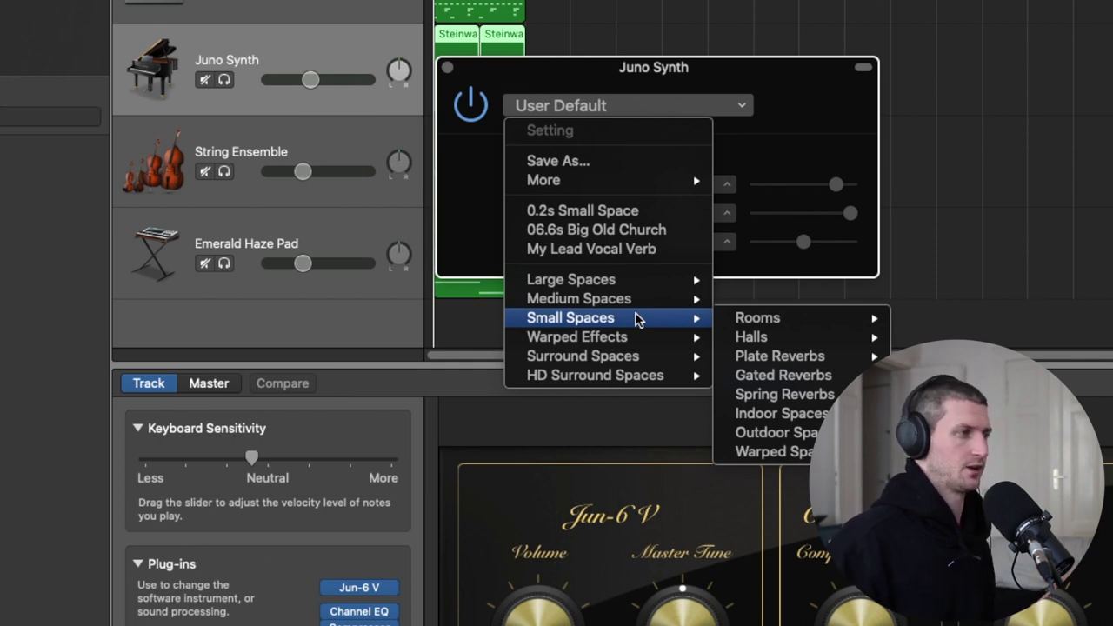
mouse_move(818, 361)
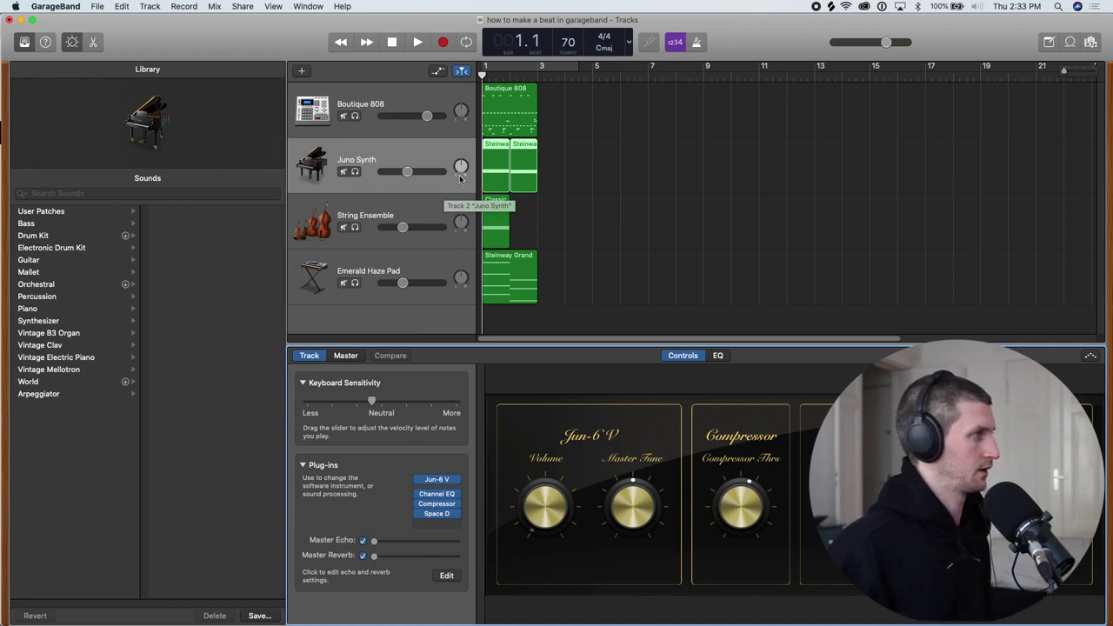
left_click(149, 6)
left_click(156, 22)
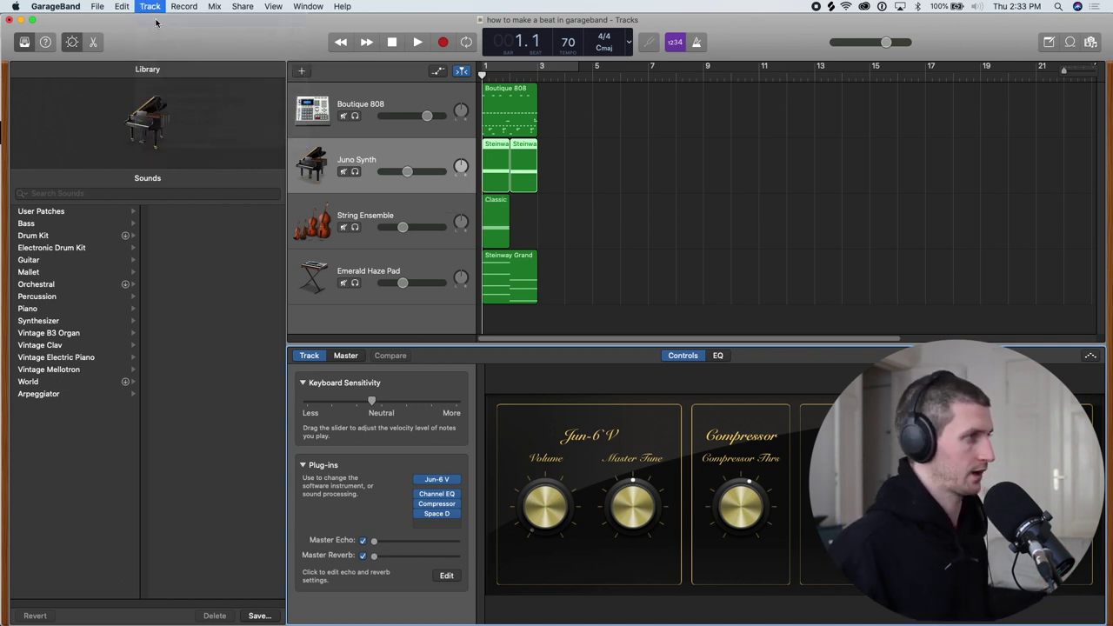
Create a microphone Audio track, Audio 1, on Input 1 and check its EQ curve.
left_click(489, 135)
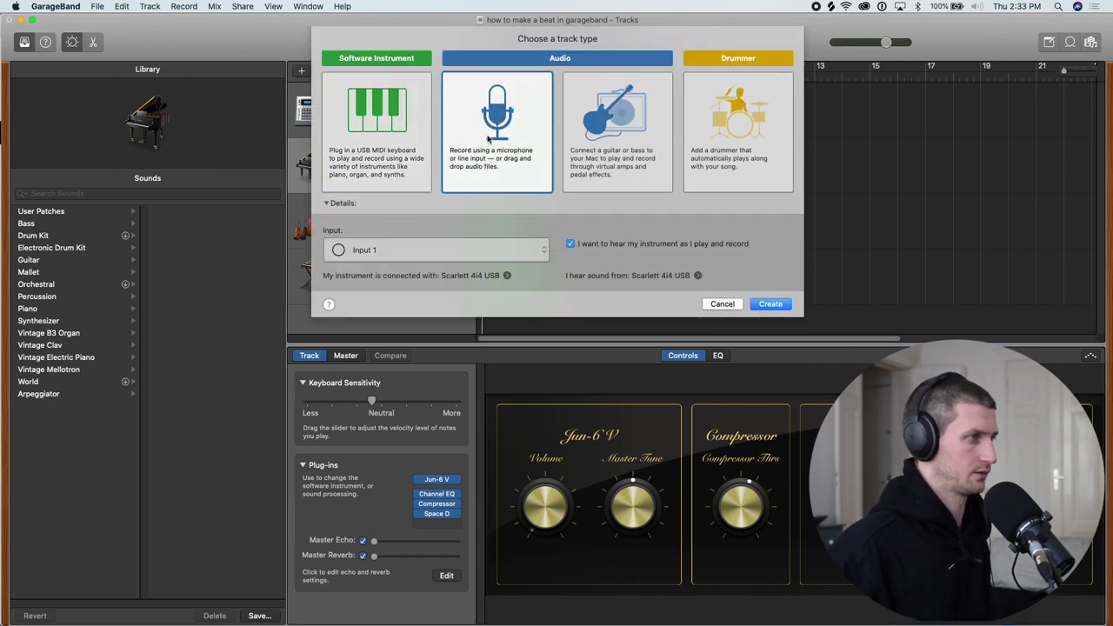
key("Return")
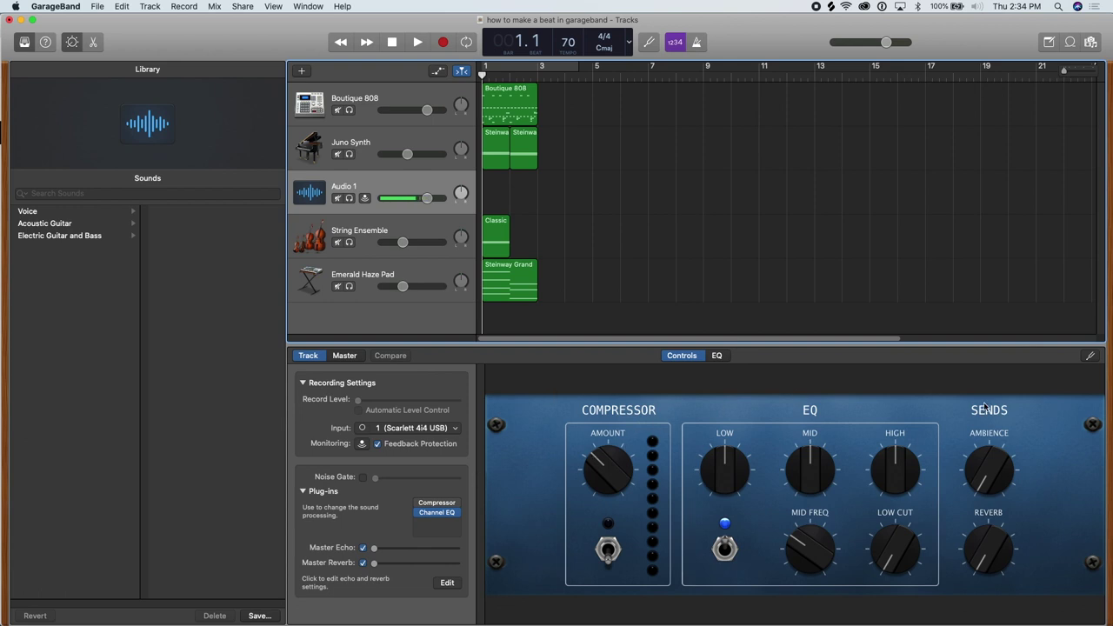
left_click(720, 356)
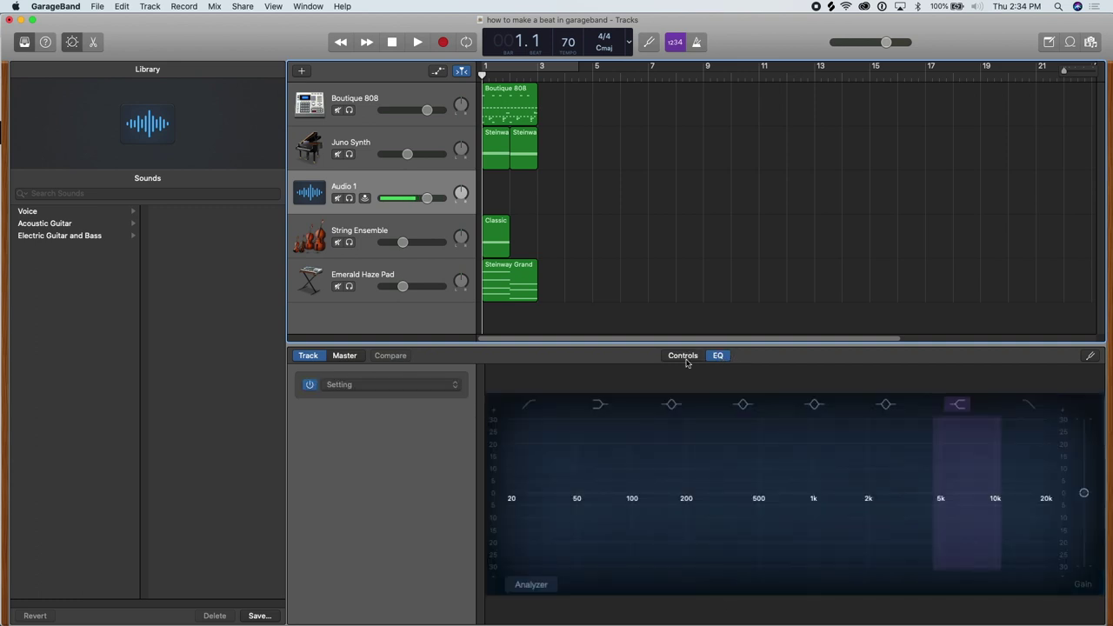
left_click(684, 357)
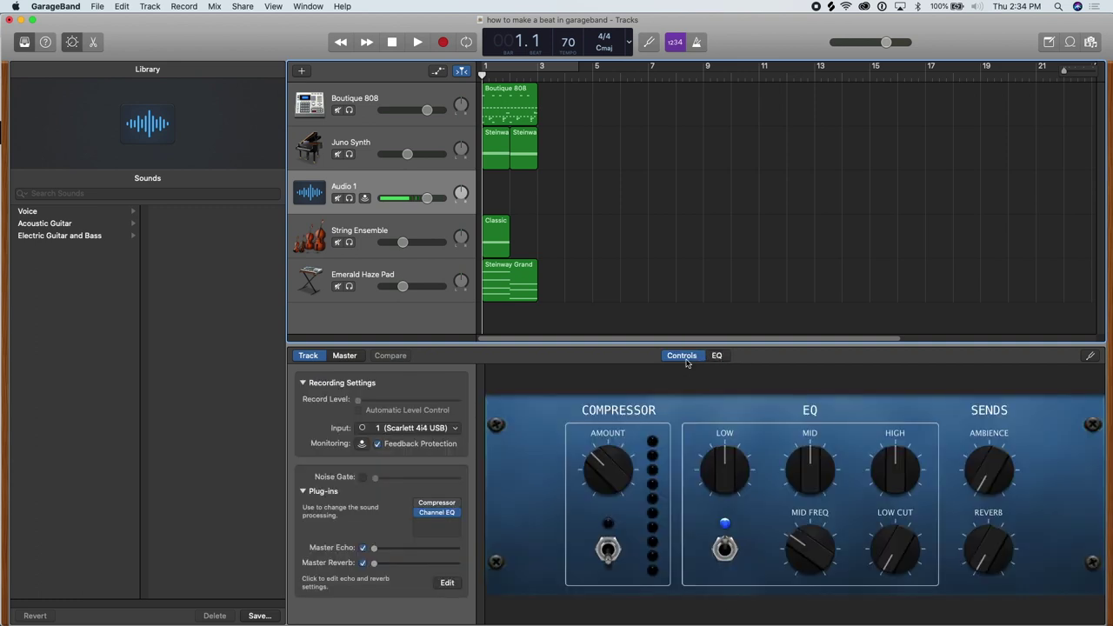
Remove the default Compressor and Channel EQ from Audio 1's plug-in slots.
left_click(455, 503)
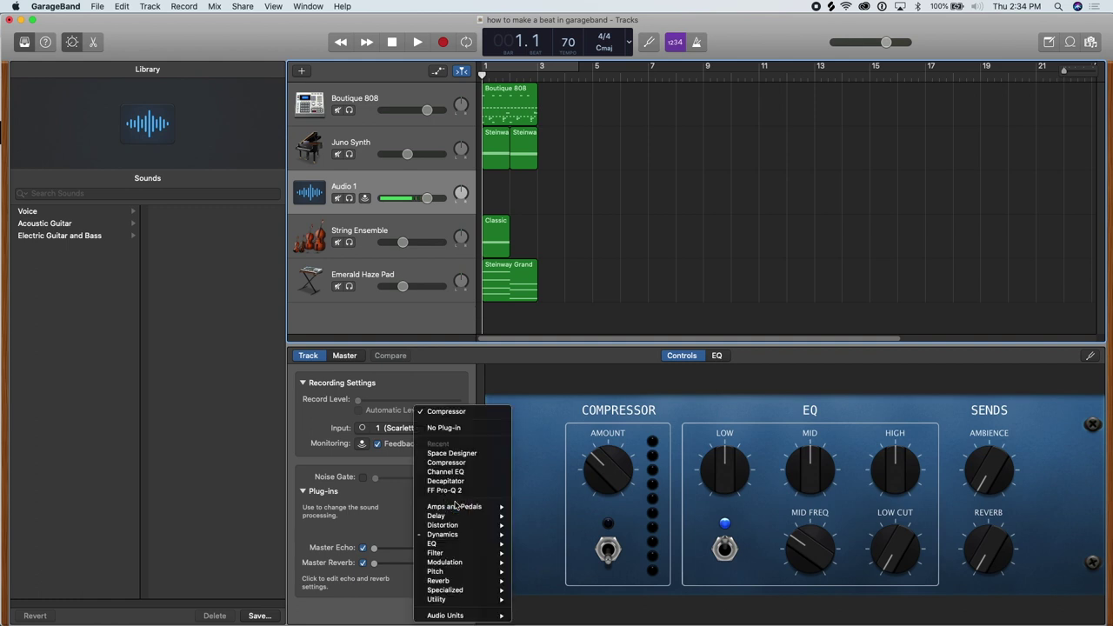
left_click(451, 427)
left_click(455, 512)
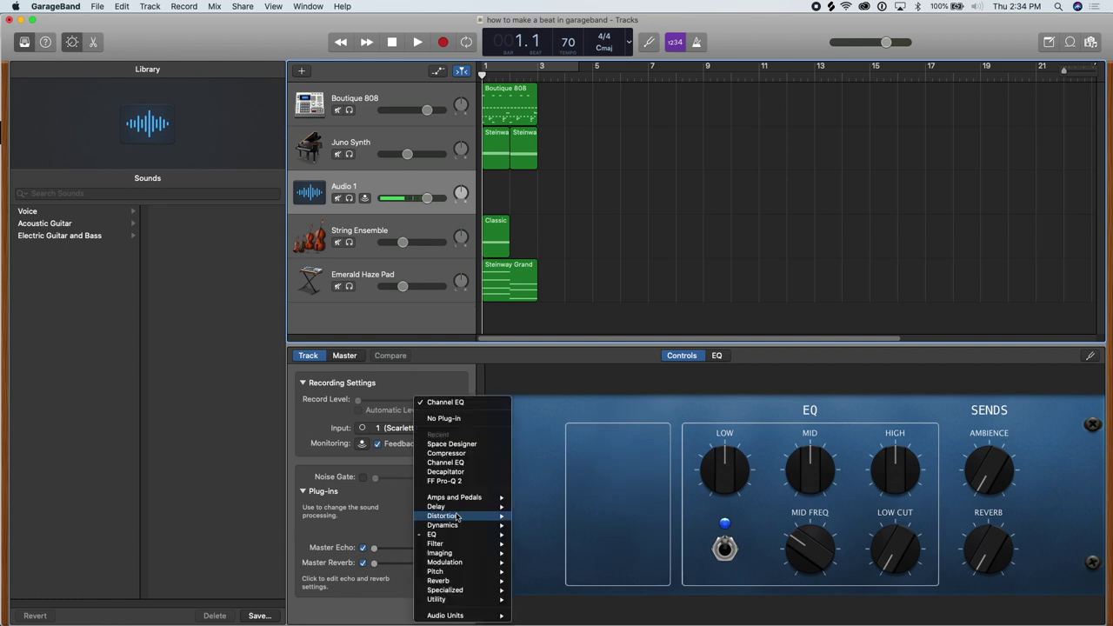
left_click(475, 421)
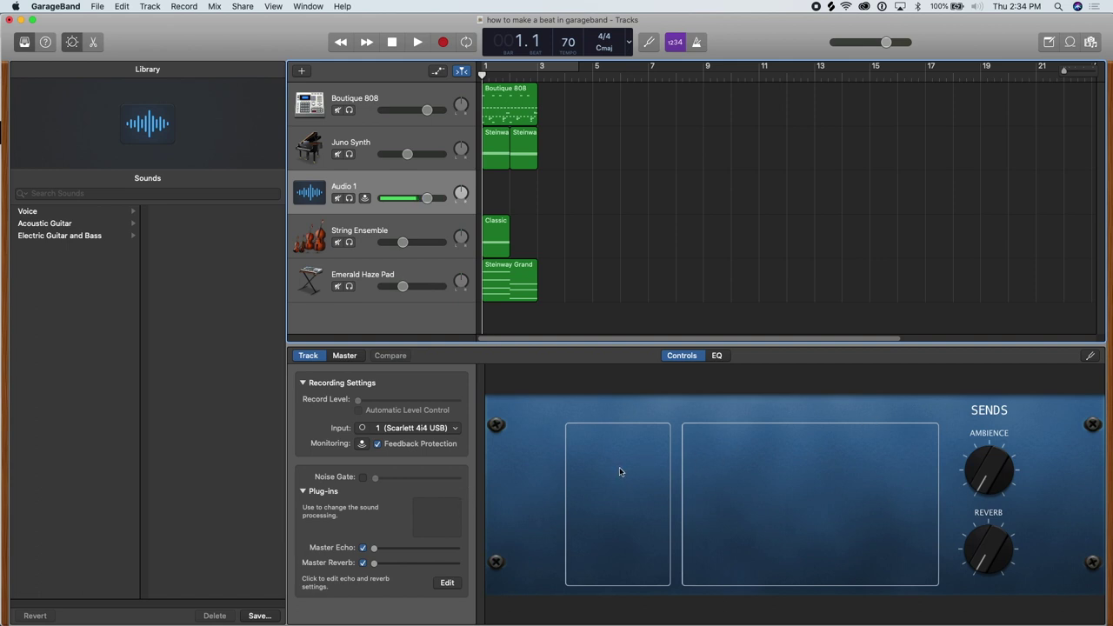
Add Dynamics > Compressor after the Channel EQ, lower its Threshold and nudge Attack up.
left_click(456, 515)
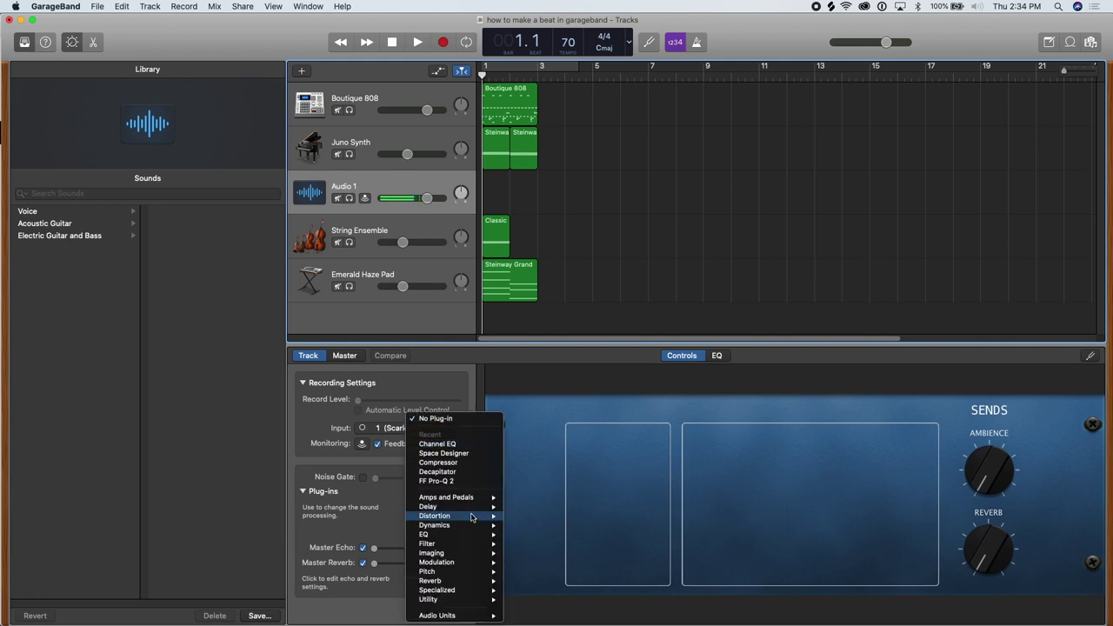
mouse_move(466, 526)
left_click(527, 526)
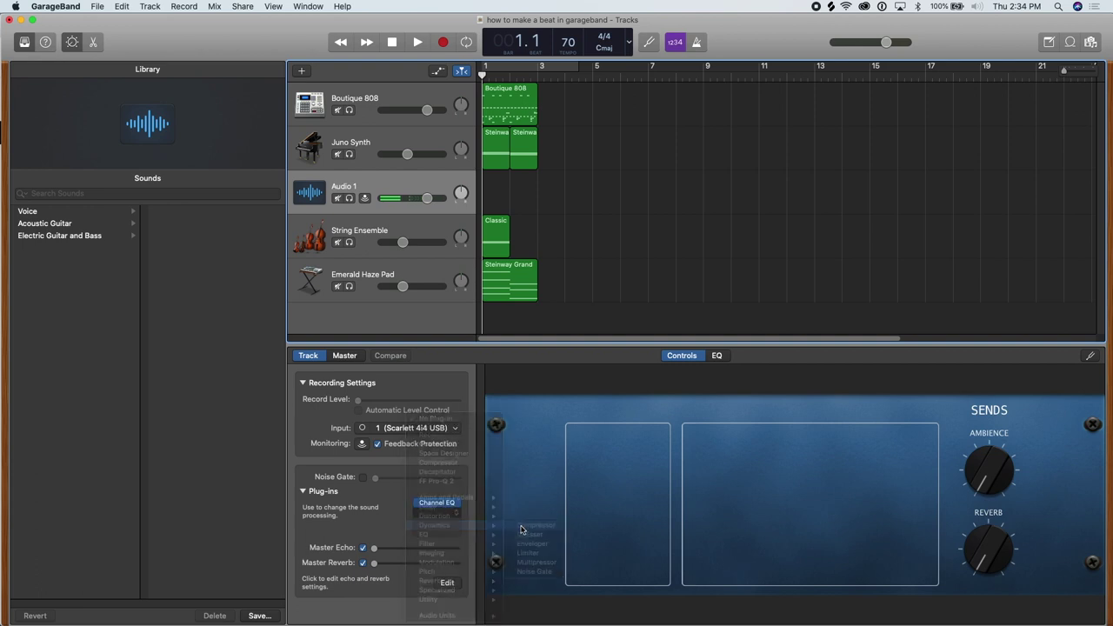
key("super+w")
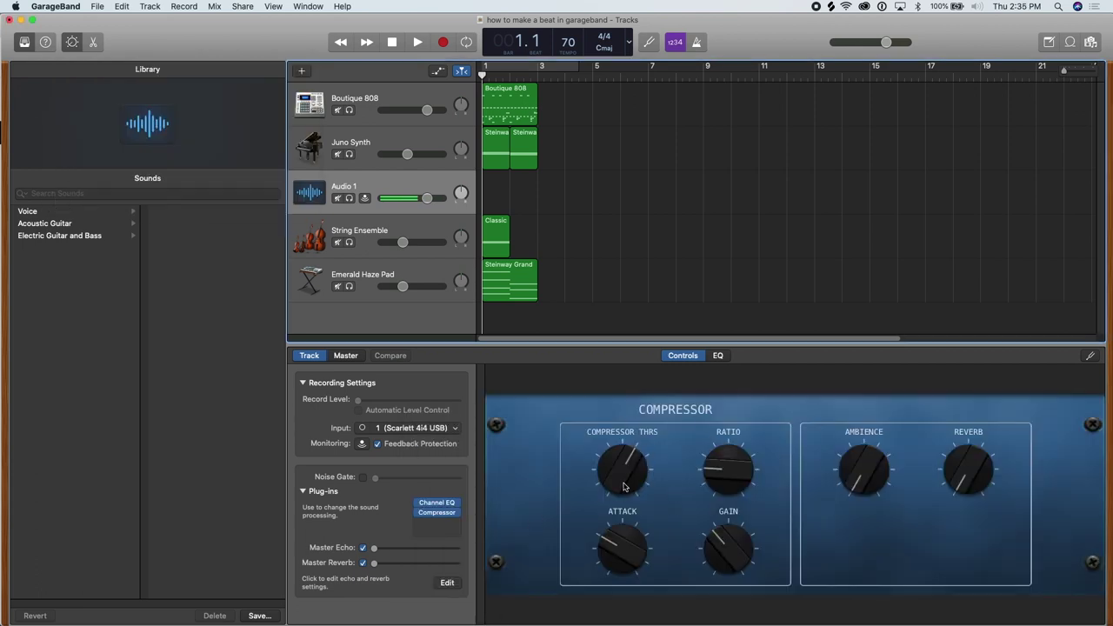
left_click_drag(624, 484, 628, 466)
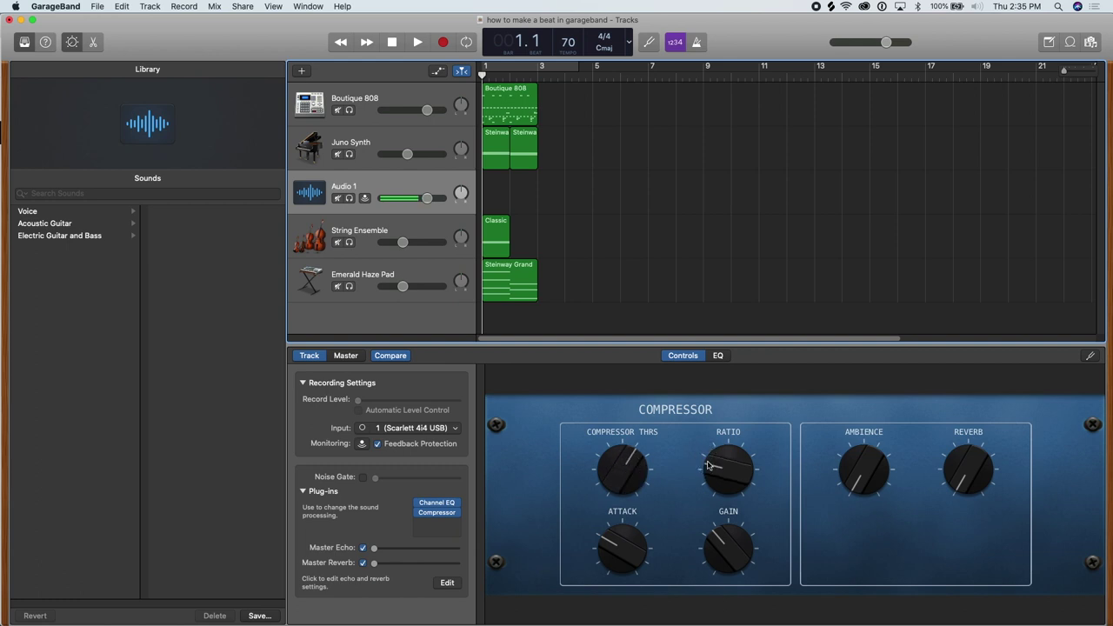
left_click_drag(621, 548, 621, 545)
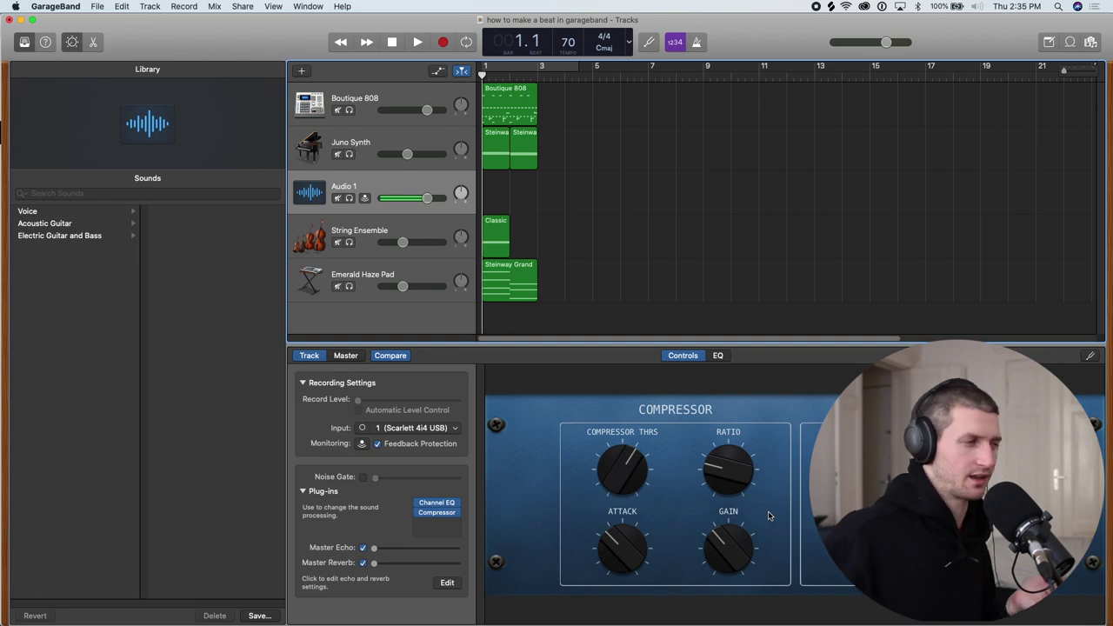
left_click(439, 512)
Load the 04 Voice > Dance Vocal compressor preset after trying Classic VCA.
left_click(687, 187)
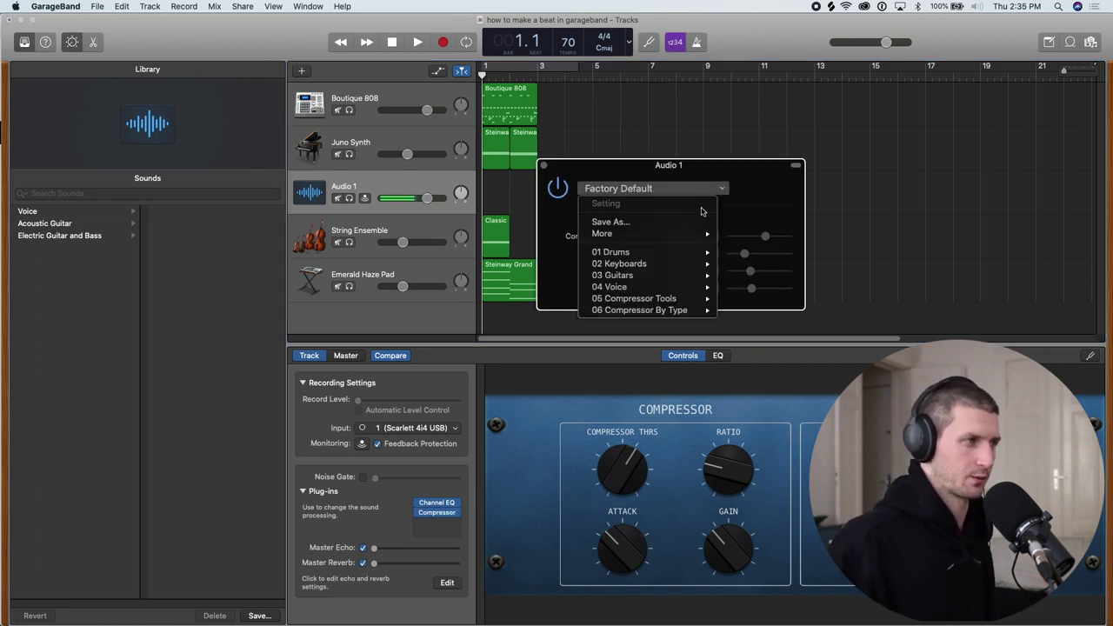
mouse_move(682, 289)
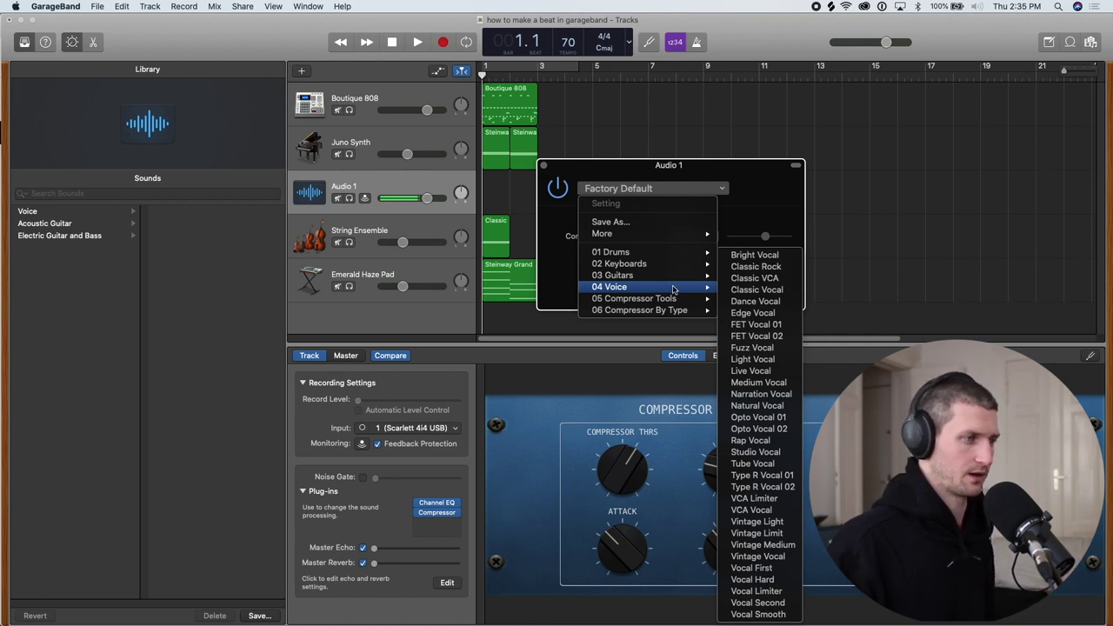
left_click(754, 278)
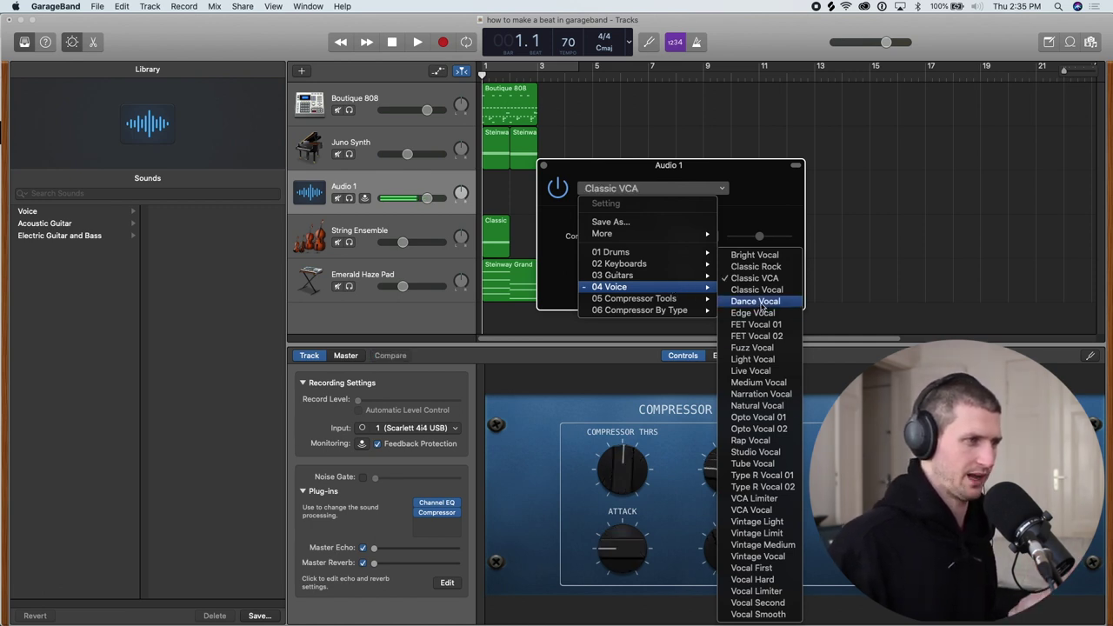
left_click(756, 301)
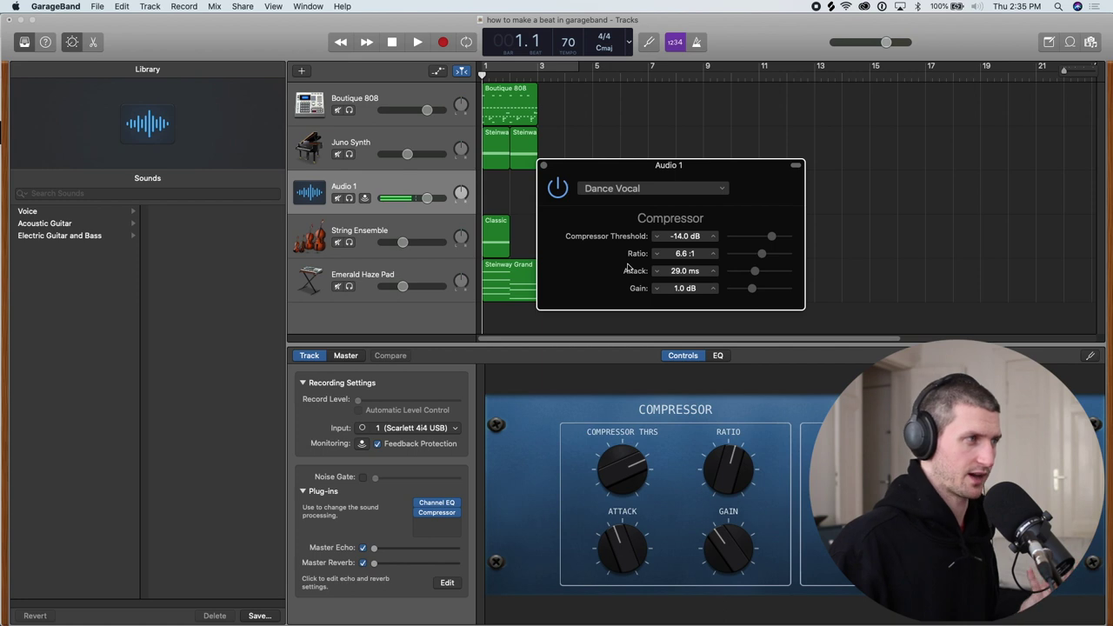
left_click(544, 166)
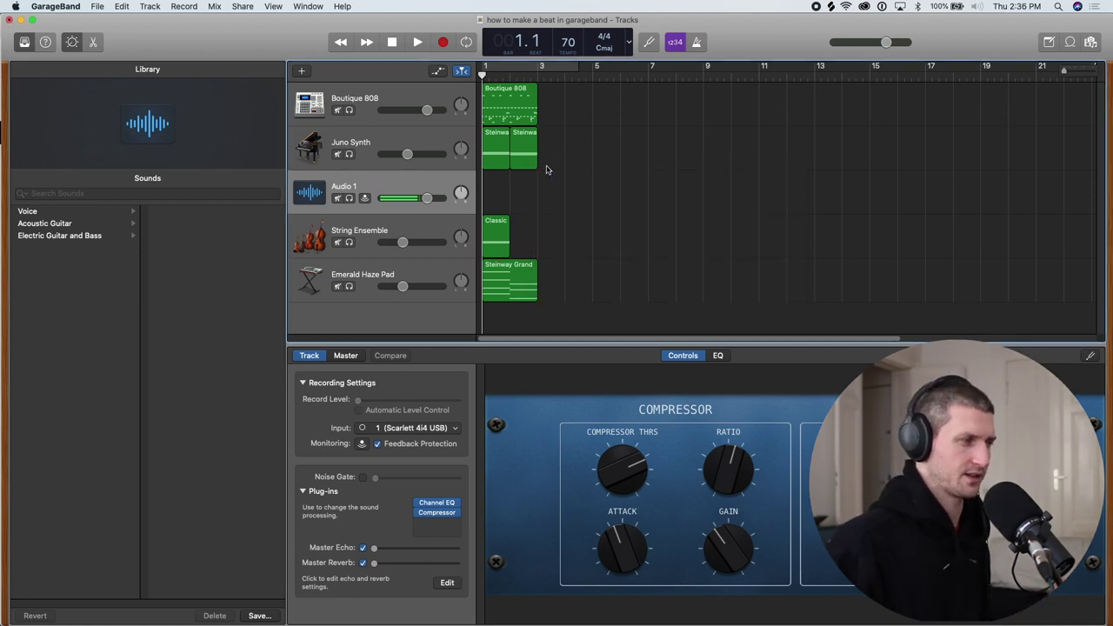
mouse_move(452, 515)
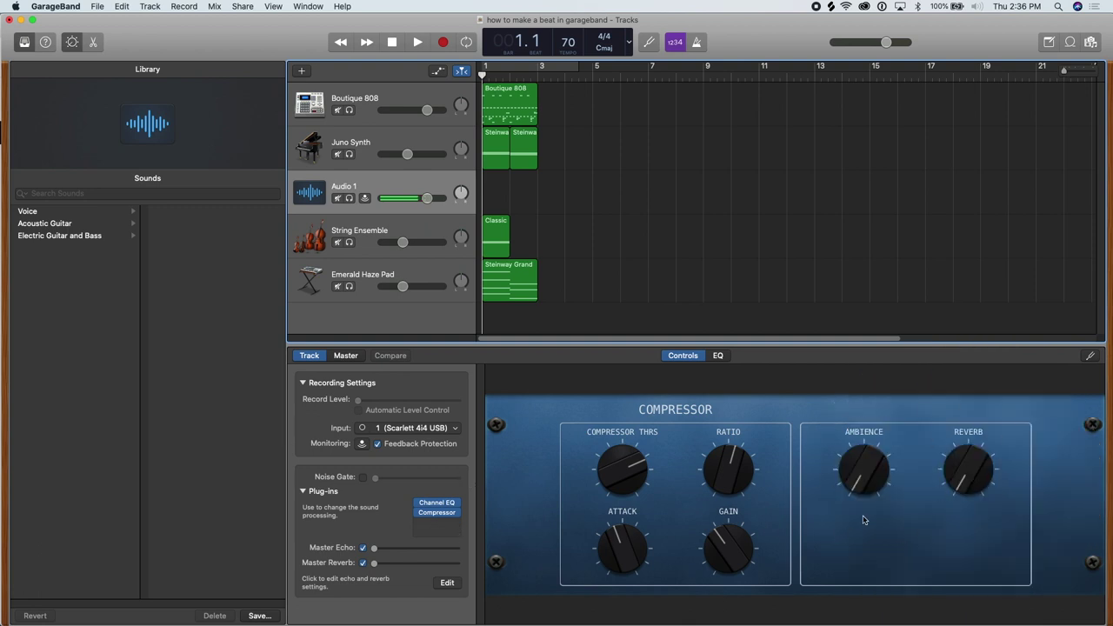
left_click(456, 527)
Add Reverb > Space Designer, then turn up its Ambience and shorten the reverb length.
mouse_move(479, 543)
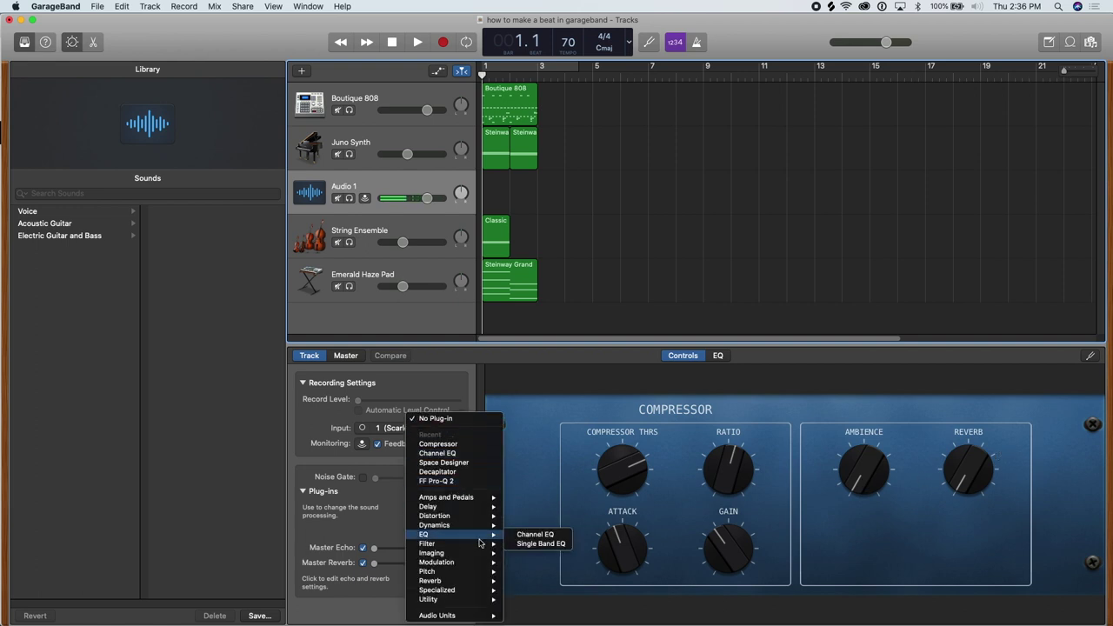
mouse_move(481, 580)
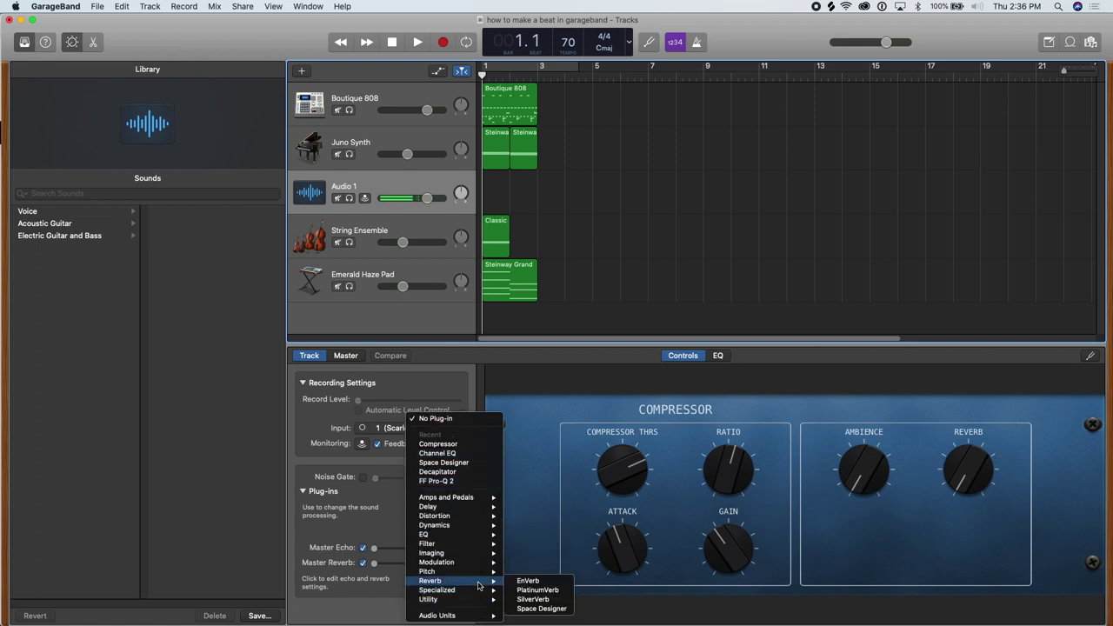
left_click(540, 609)
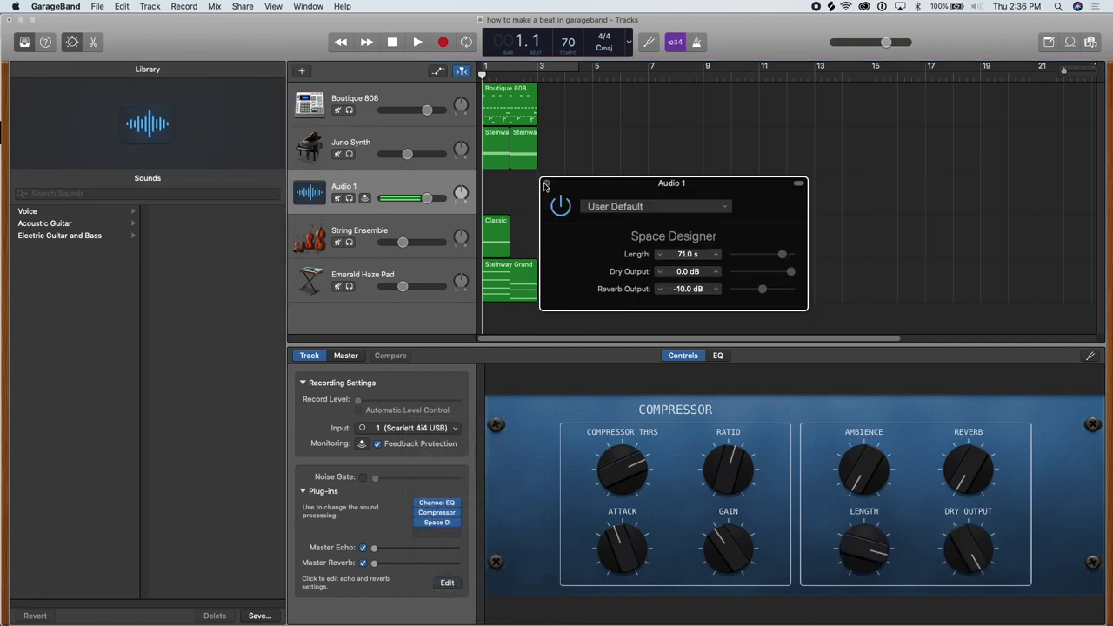
left_click(545, 185)
left_click_drag(878, 476, 954, 459)
left_click_drag(866, 555, 859, 559)
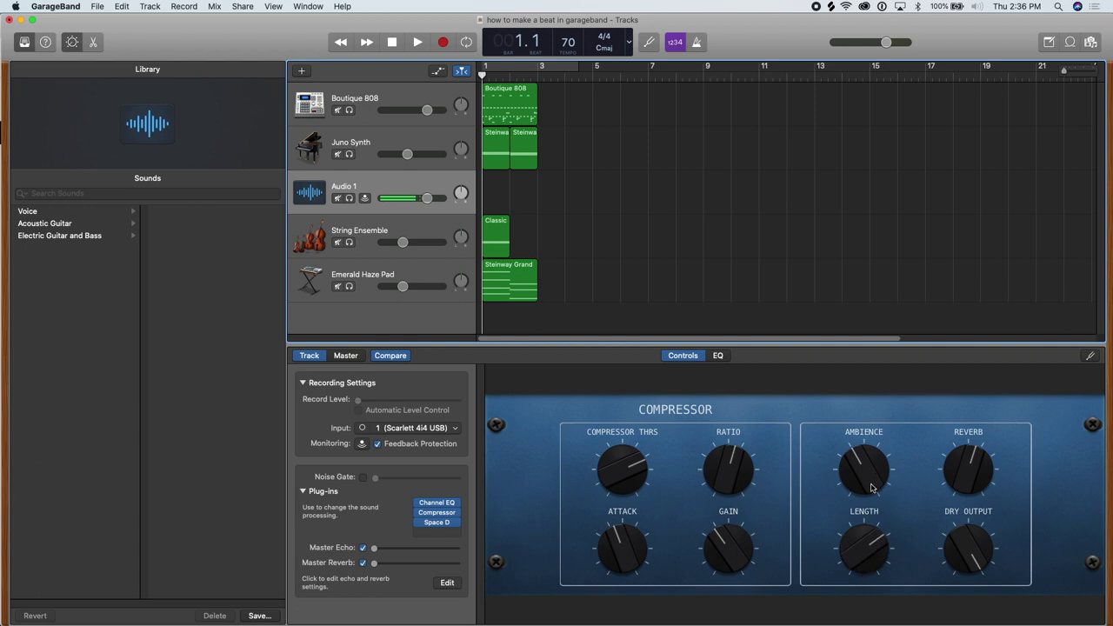
Load the Small Spaces > Plate Reverbs > 1.1s Vocal Plate preset in Space Designer.
left_click(436, 522)
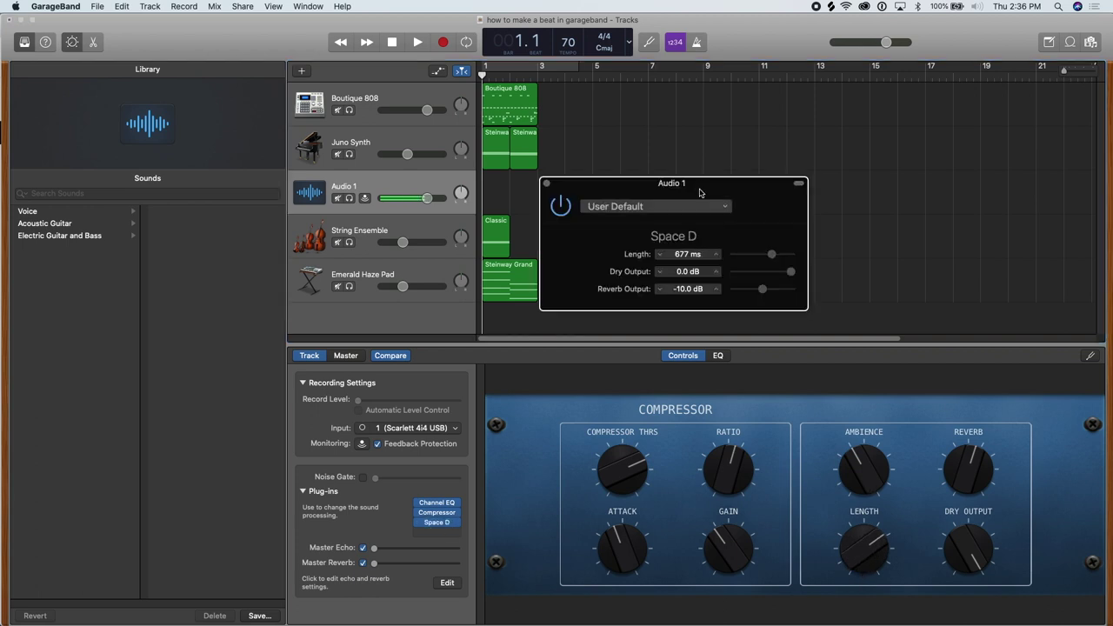
left_click(698, 216)
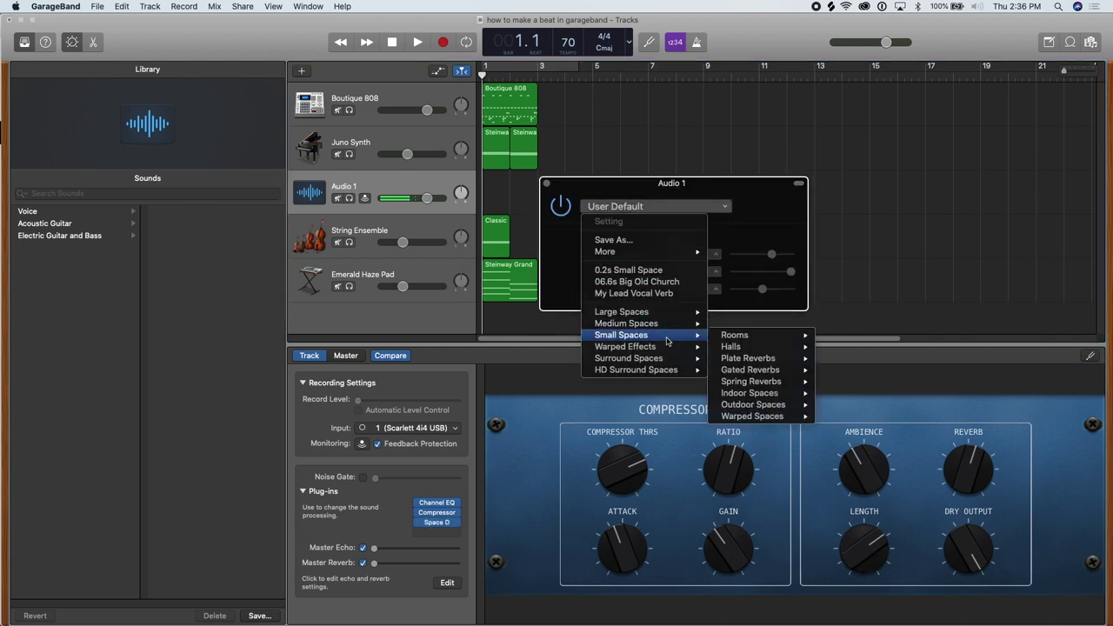
mouse_move(700, 335)
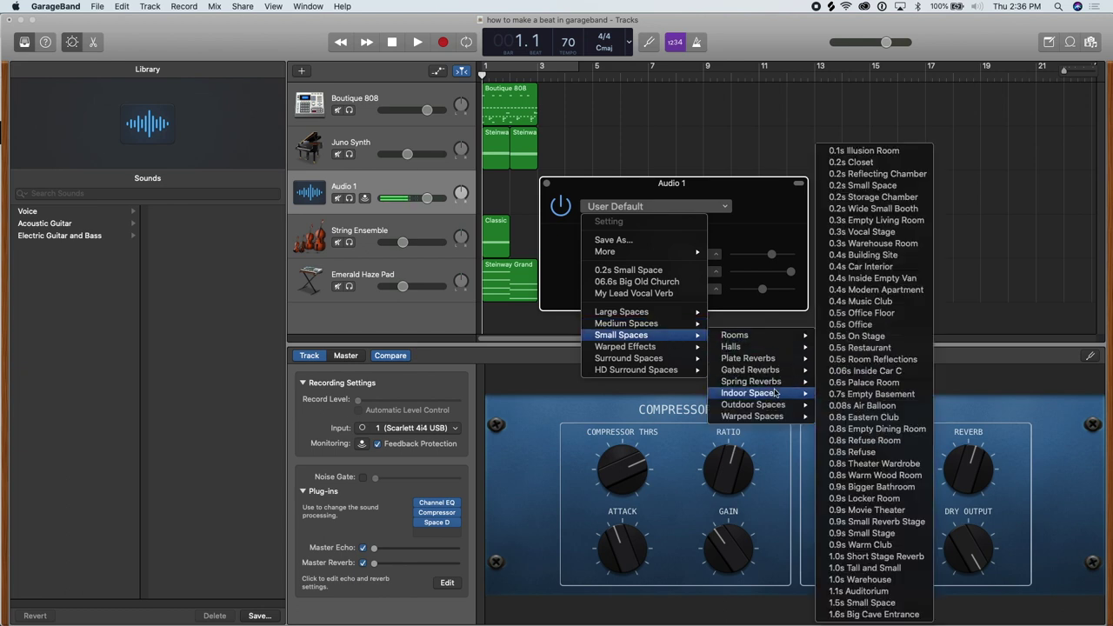
mouse_move(783, 360)
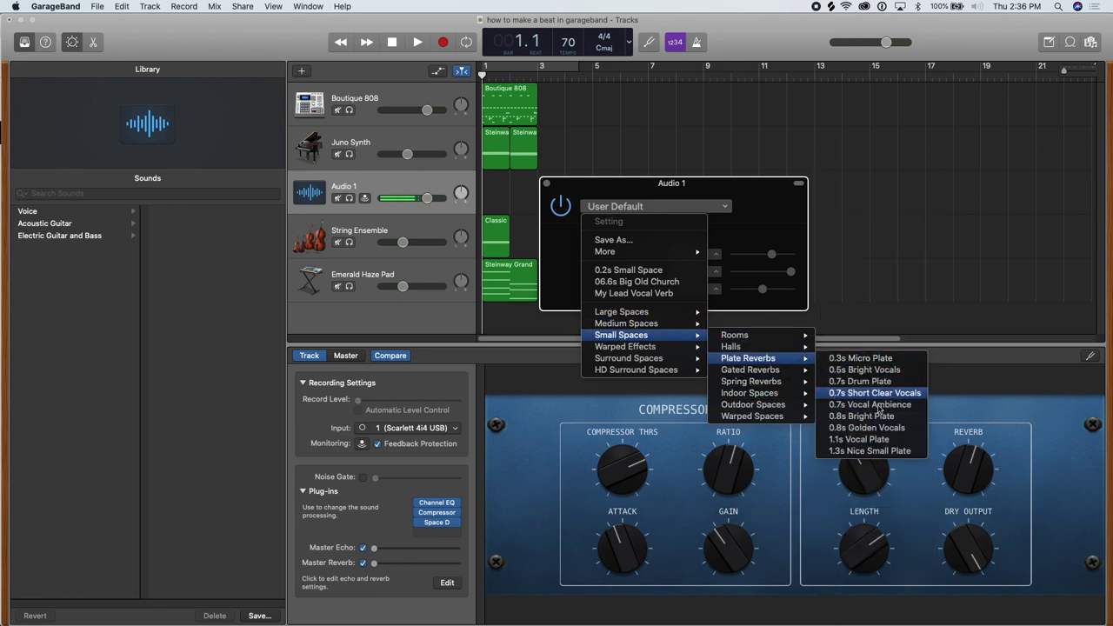
left_click(873, 440)
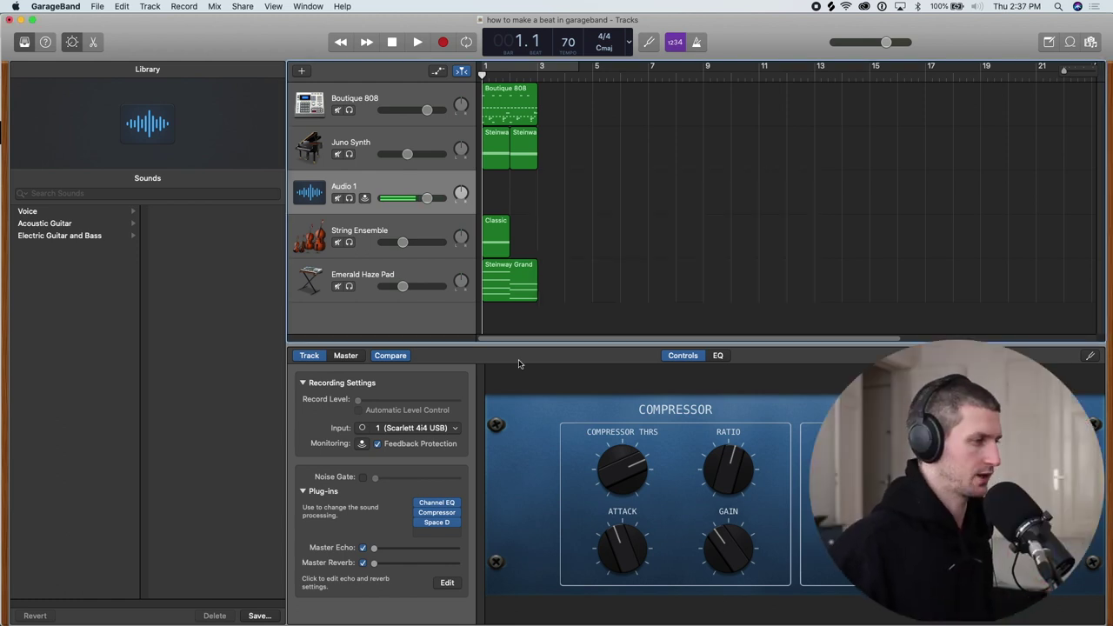
left_click(453, 531)
Insert Dynamics > DeEsser after Space D, then move and close its window.
scroll(453, 537, "down", 5)
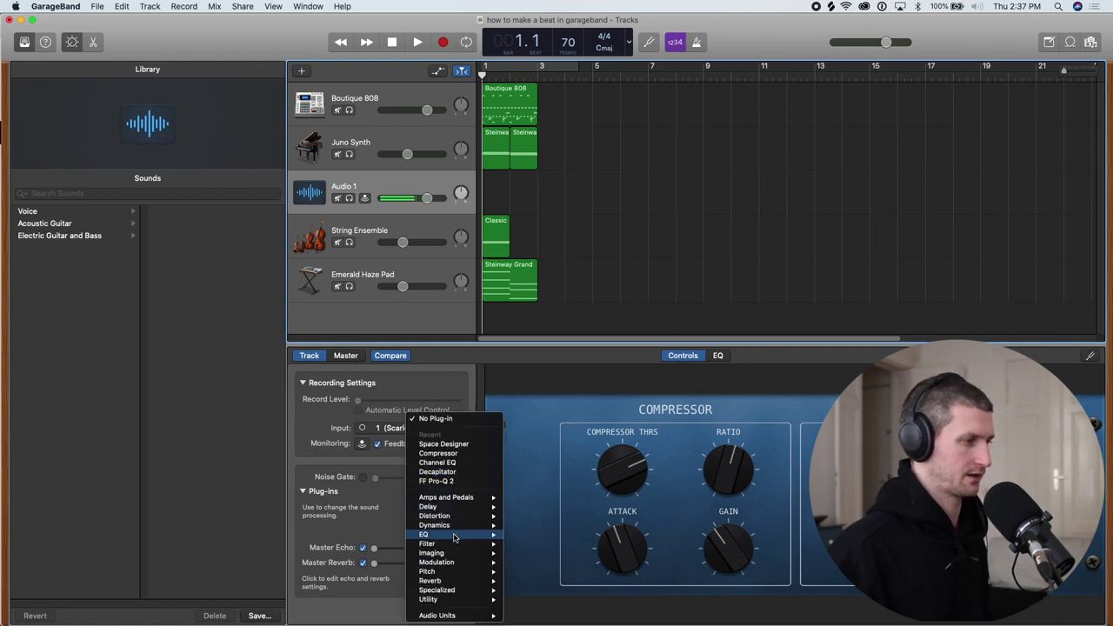
mouse_move(468, 528)
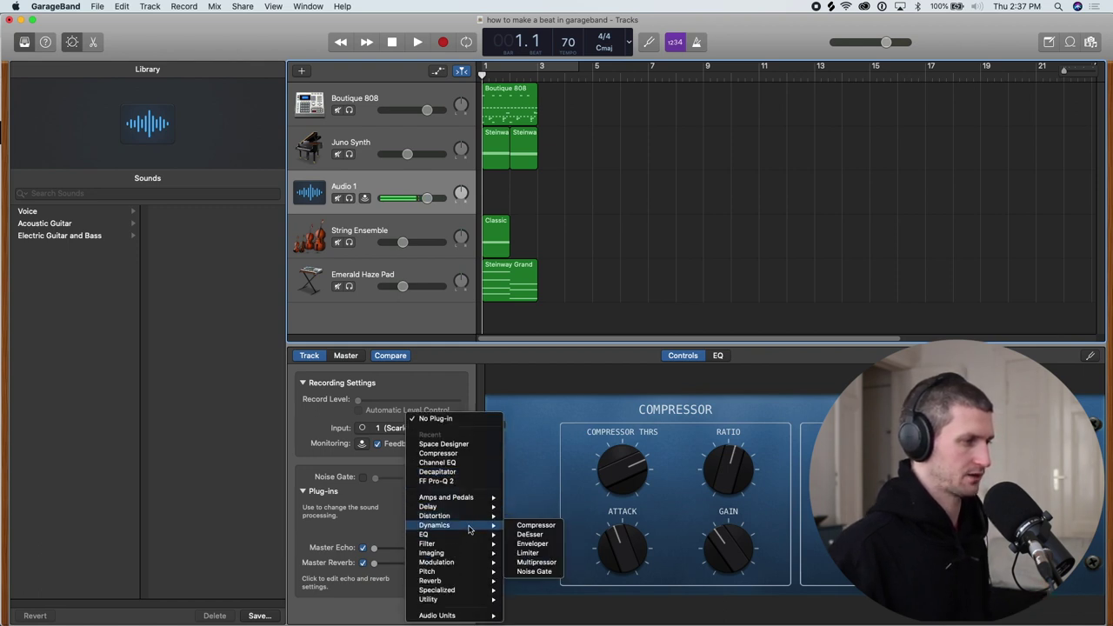
left_click(530, 535)
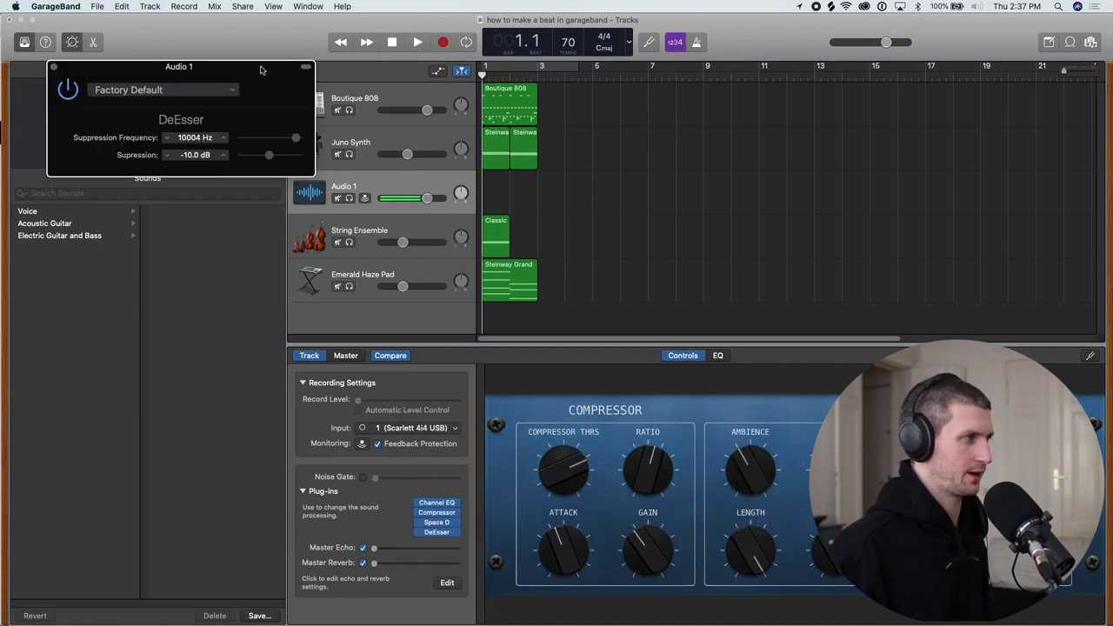
left_click_drag(260, 70, 765, 177)
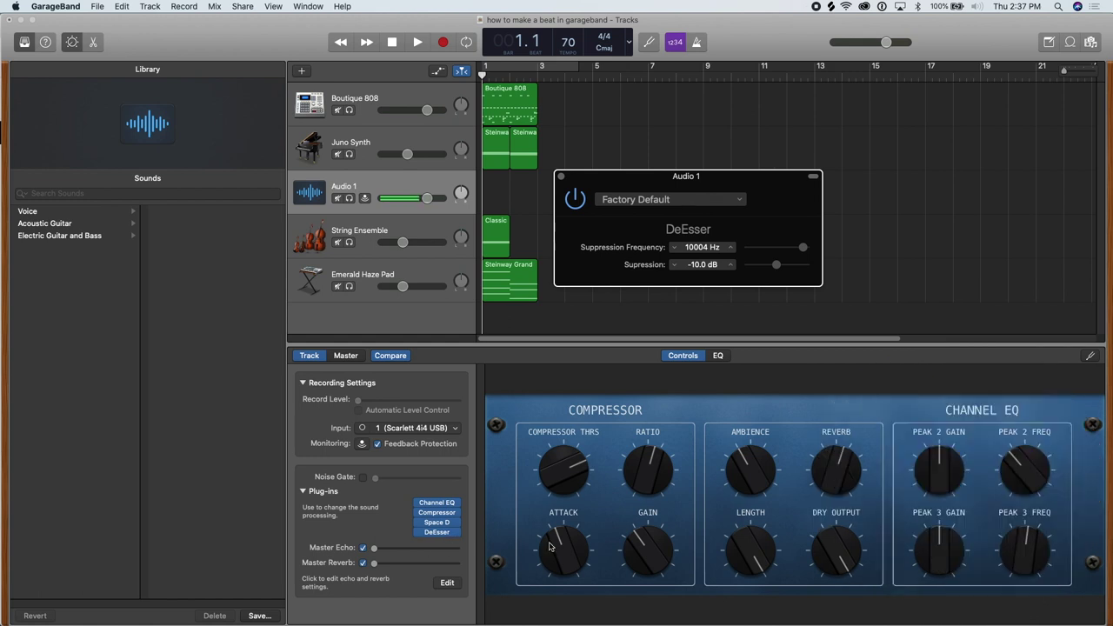
left_click(562, 178)
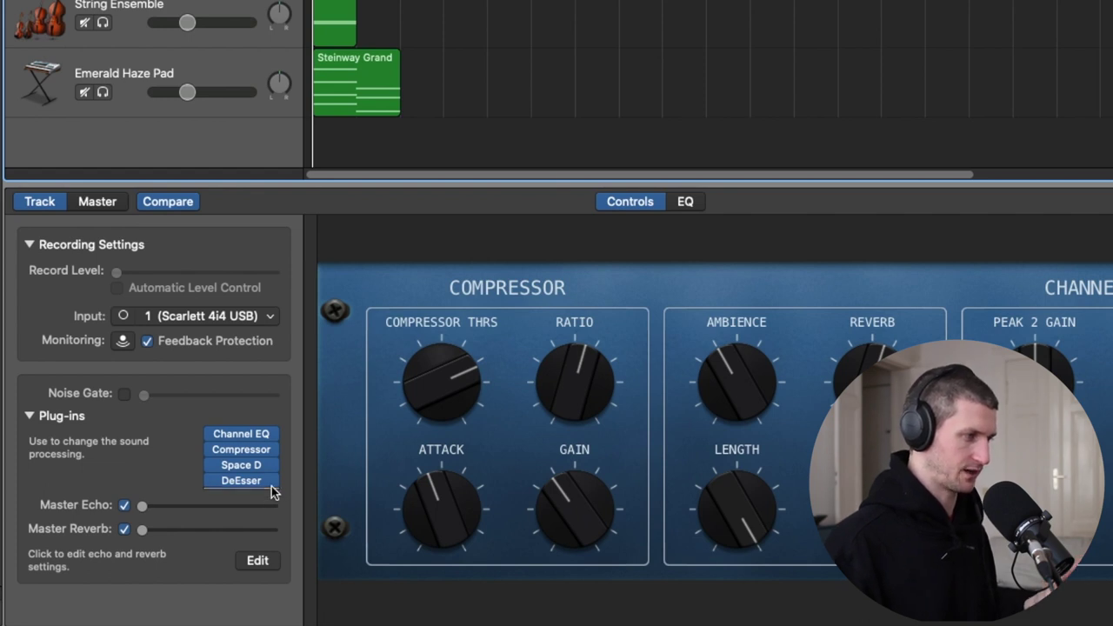
Insert Delay > Stereo Delay in the slot below DeEsser.
left_click(273, 493)
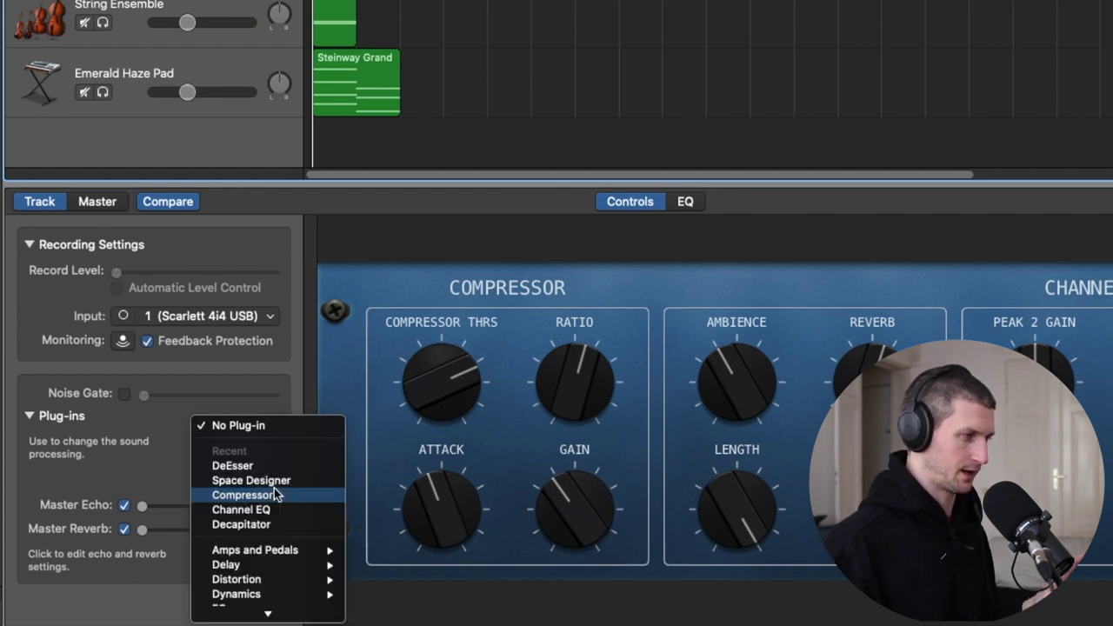
scroll(274, 487, "down", 5)
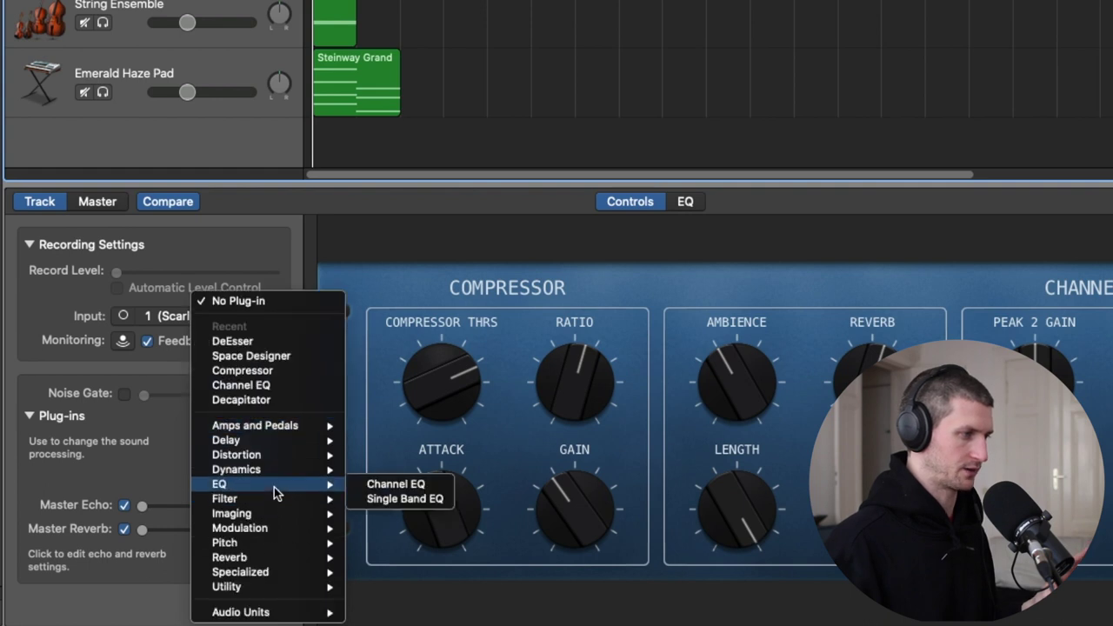
mouse_move(275, 454)
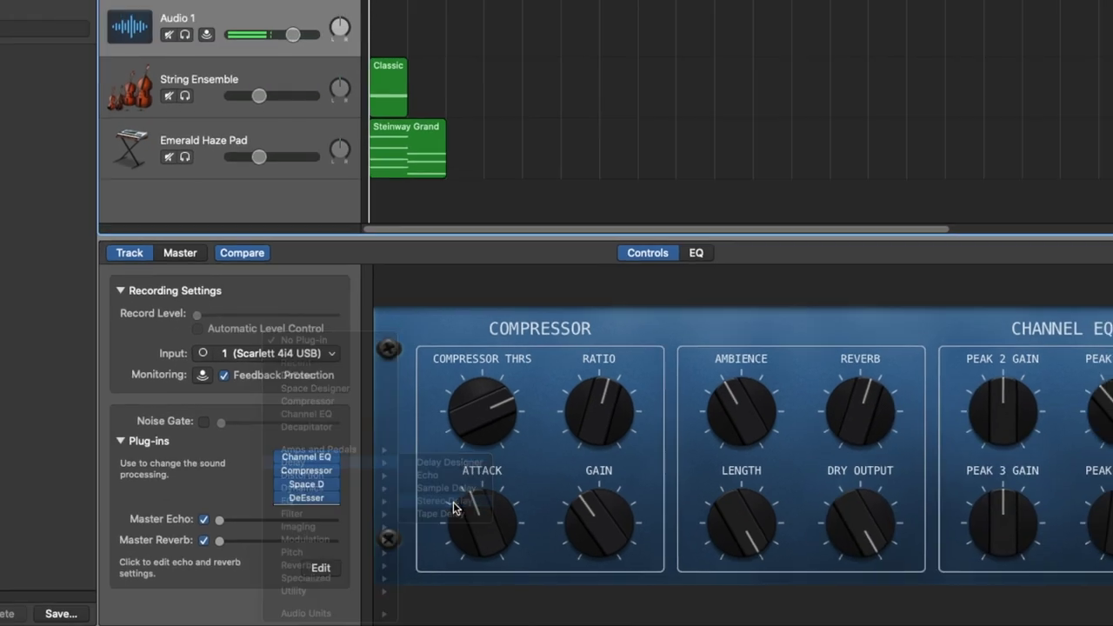
left_click(452, 503)
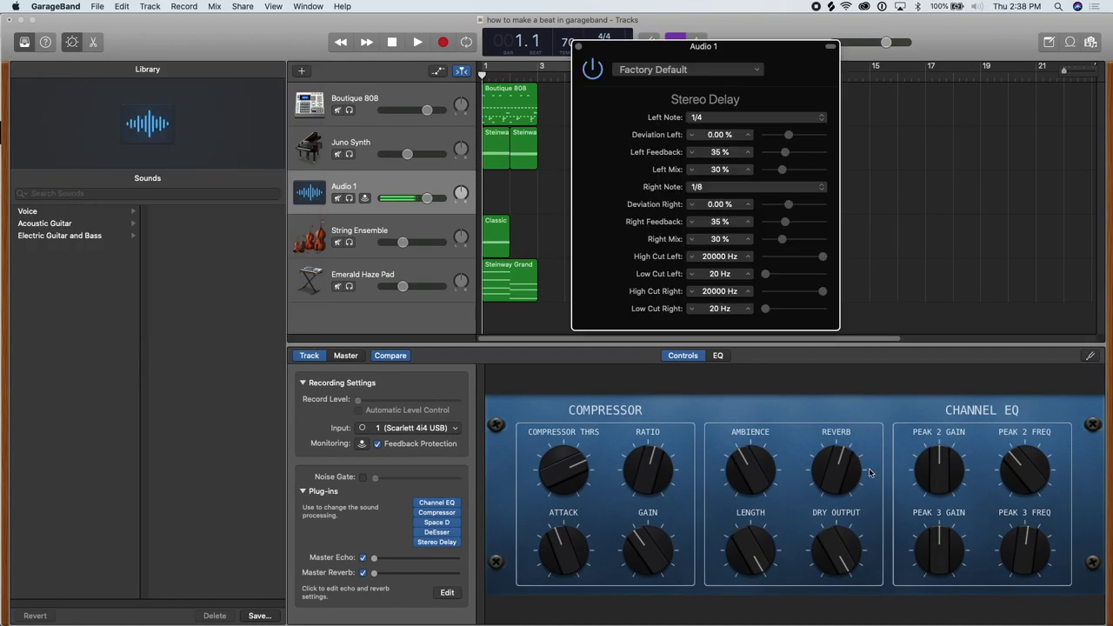
Load the Factory > 1/8 Note Stereo Delay preset (40% feedback, 51% mix).
left_click(687, 70)
mouse_move(667, 158)
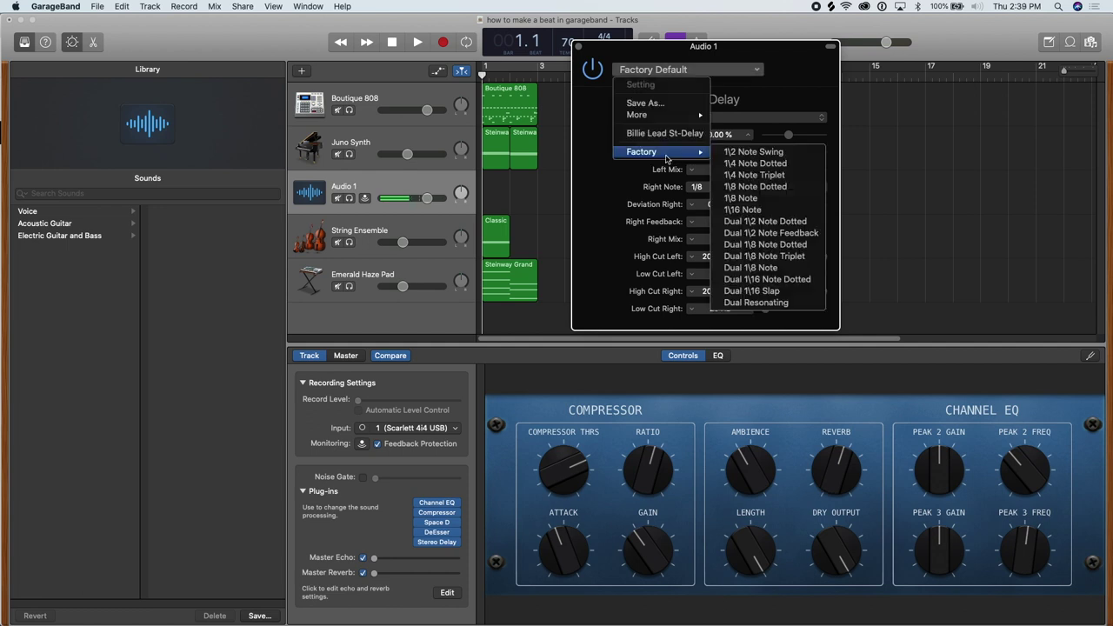
left_click(761, 198)
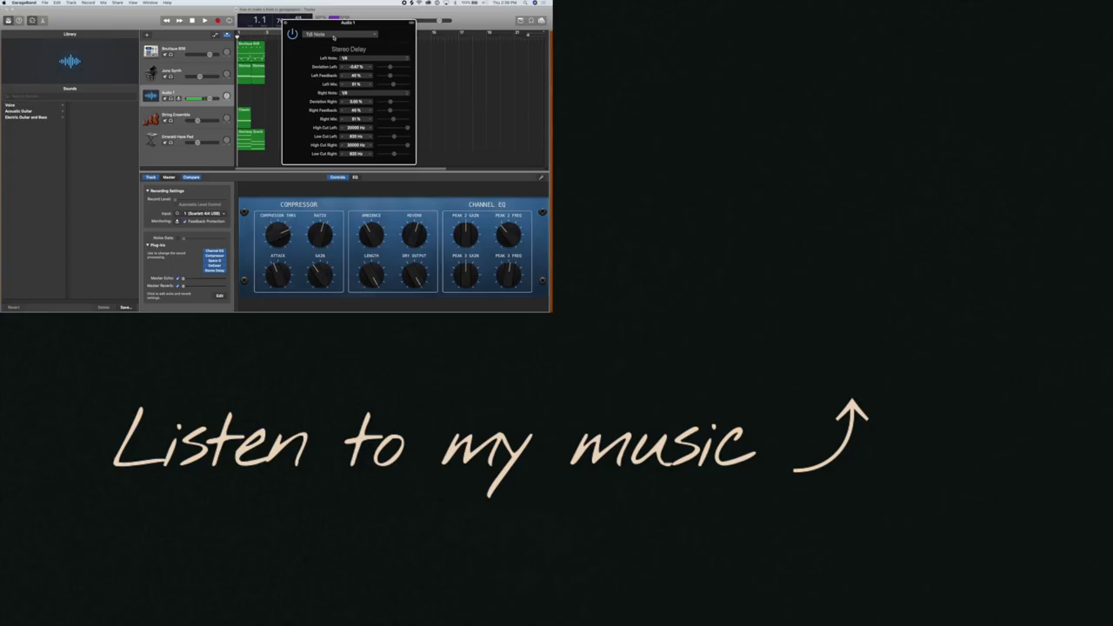
left_click(687, 70)
mouse_move(639, 151)
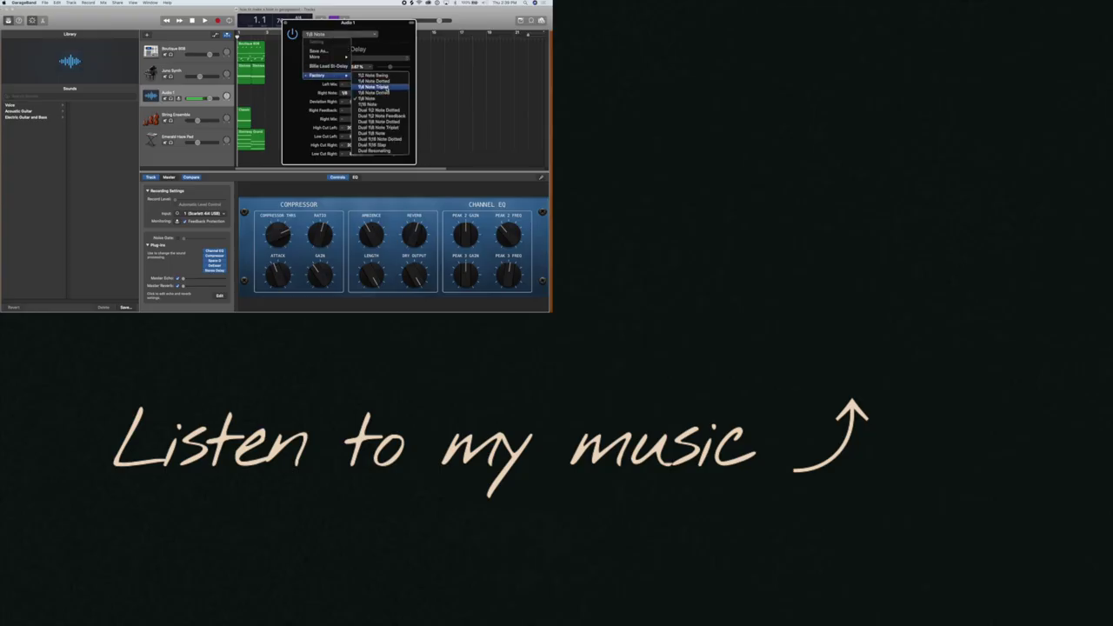